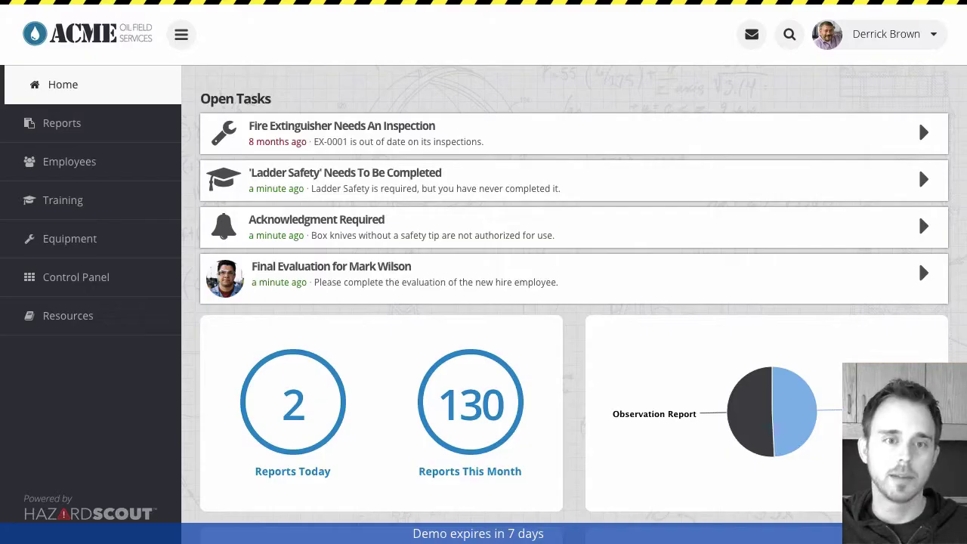
pyautogui.click(677, 82)
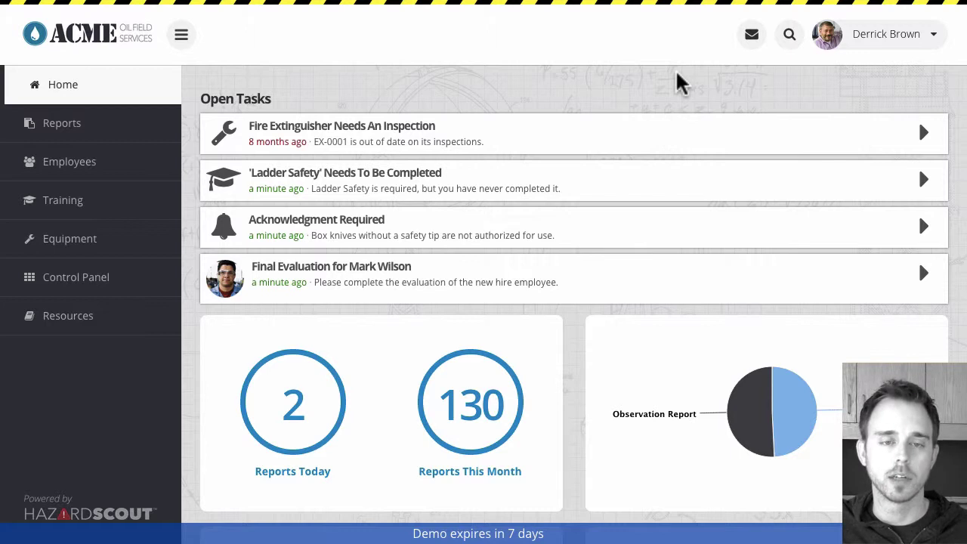
pyautogui.click(665, 80)
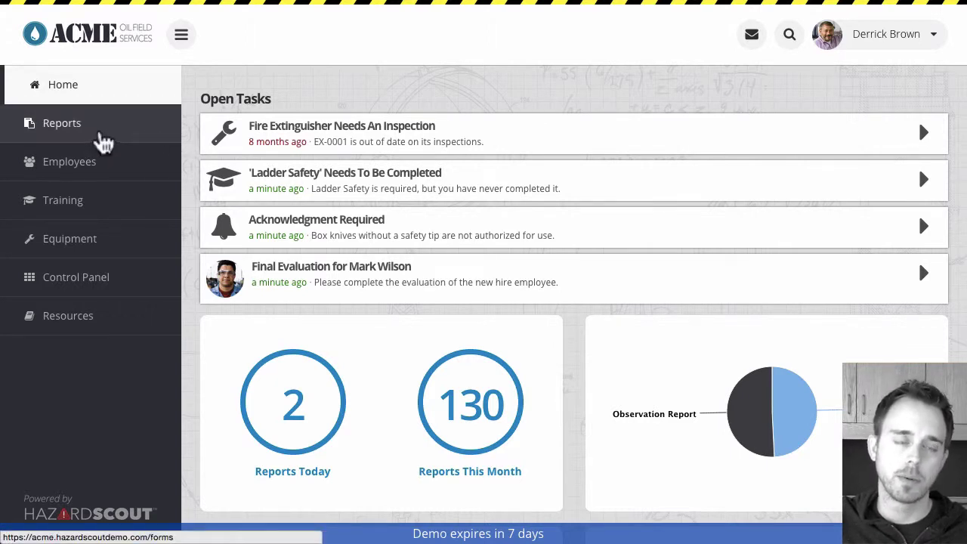
# Step: Go to the Reports page and start filling out a new Near Miss Report
pyautogui.scroll(-4, 208, 168)
pyautogui.scroll(-6, 207, 168)
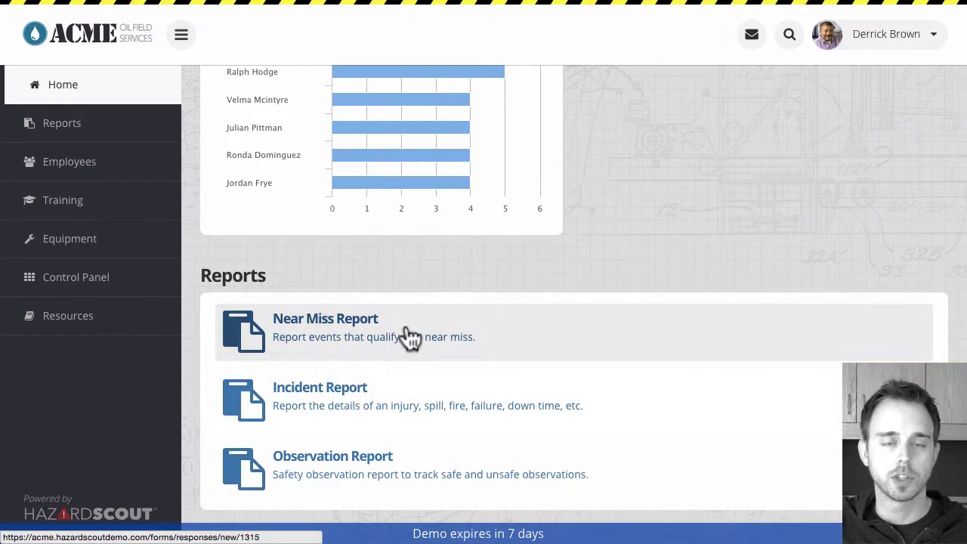
pyautogui.scroll(5, 408, 325)
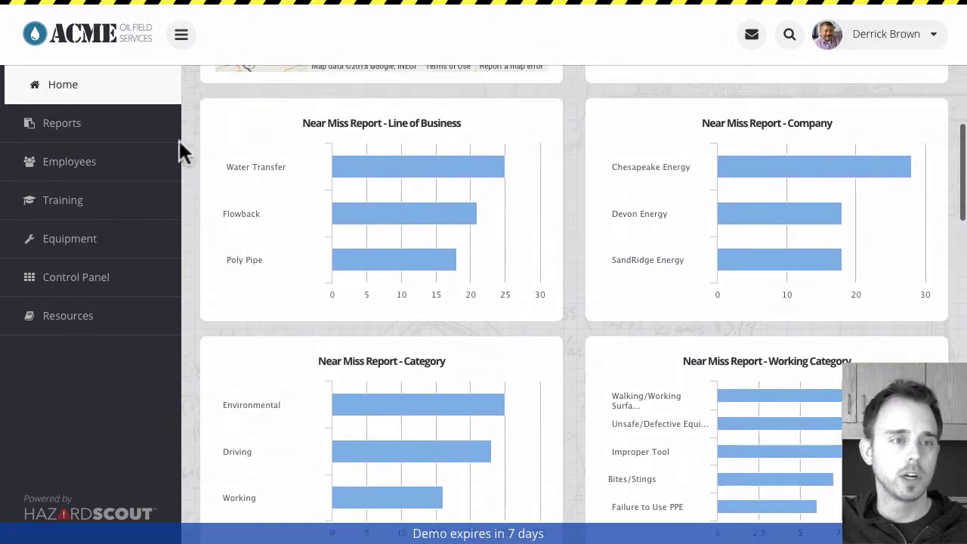
pyautogui.click(98, 129)
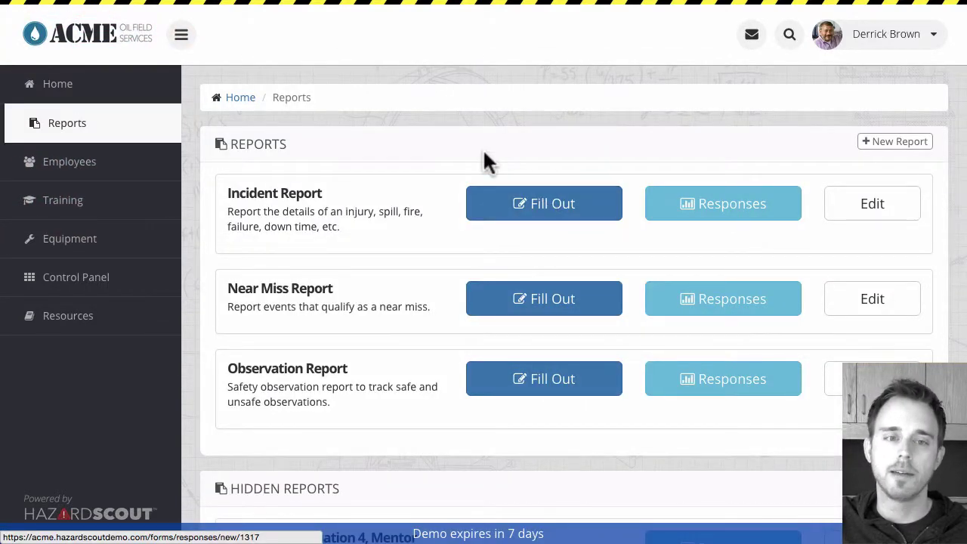
pyautogui.scroll(-1, 488, 158)
pyautogui.scroll(-1, 461, 163)
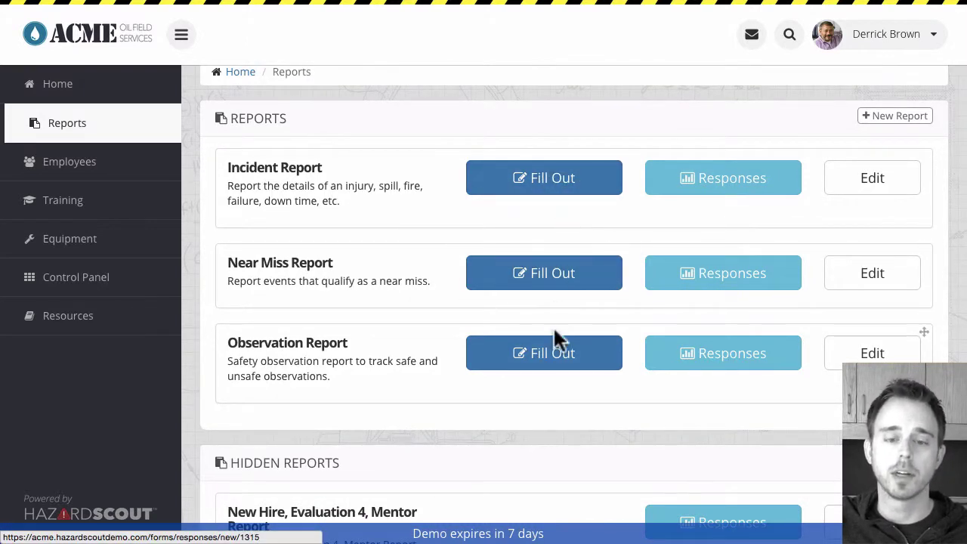
pyautogui.scroll(-1, 553, 326)
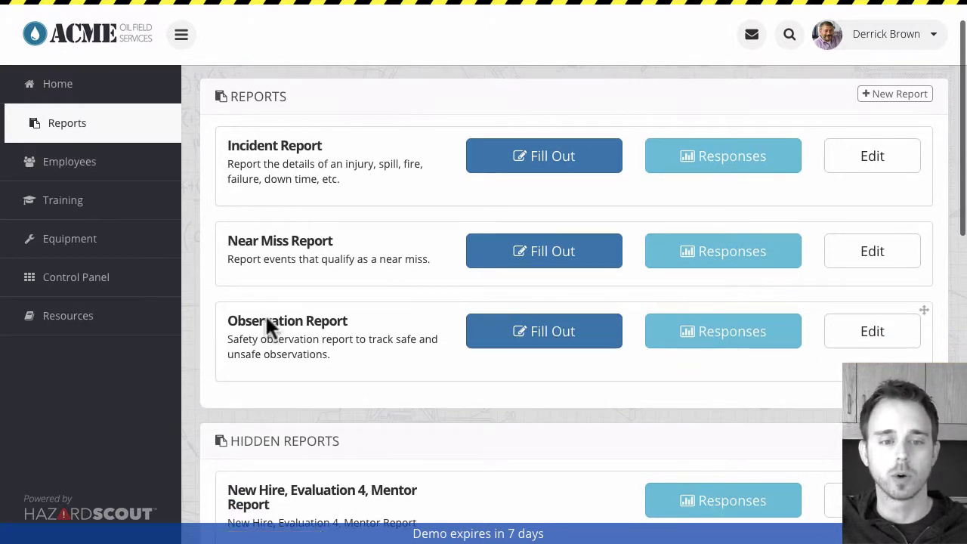
pyautogui.click(484, 262)
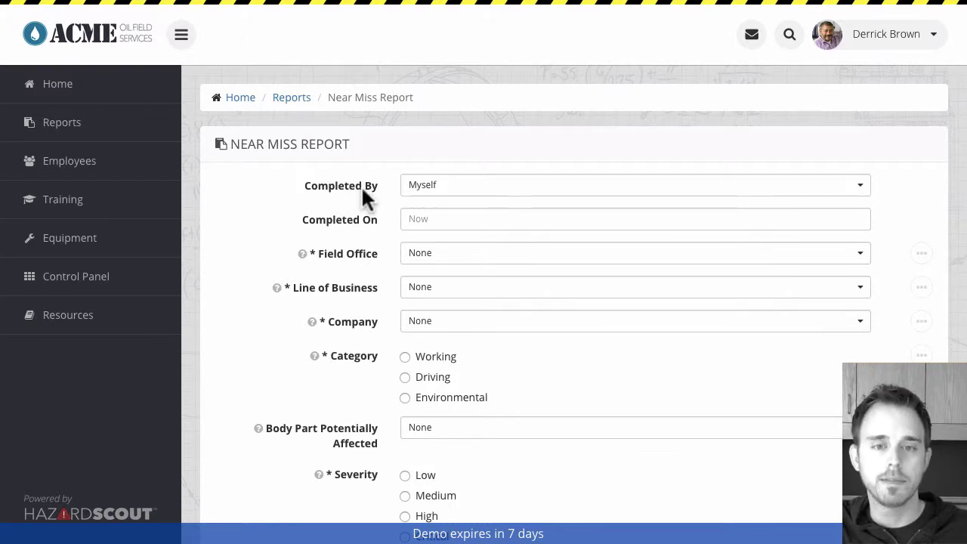
pyautogui.moveTo(302, 188); pyautogui.dragTo(388, 227)
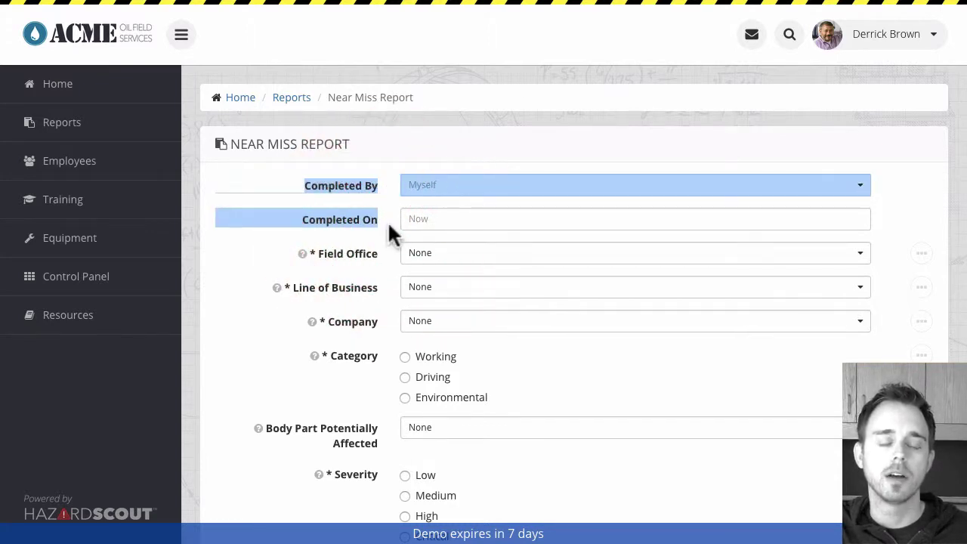
pyautogui.click(387, 220)
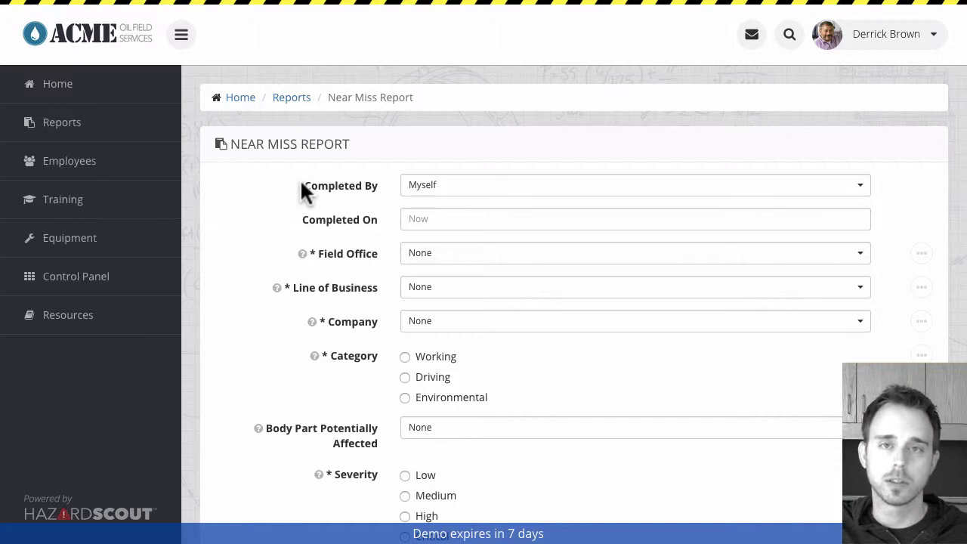
# Step: Choose another employee from the list as the person the near miss report was completed by
pyautogui.click(470, 198)
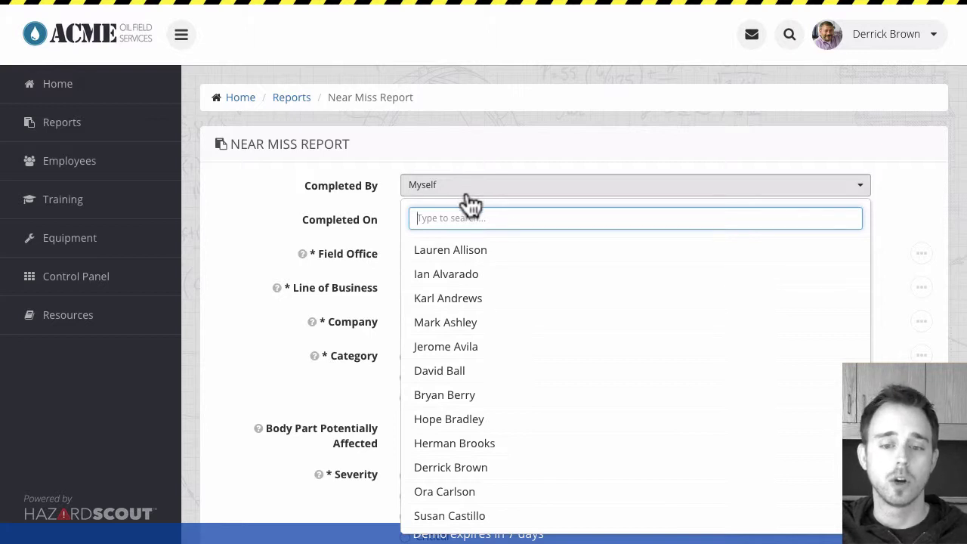
pyautogui.click(471, 394)
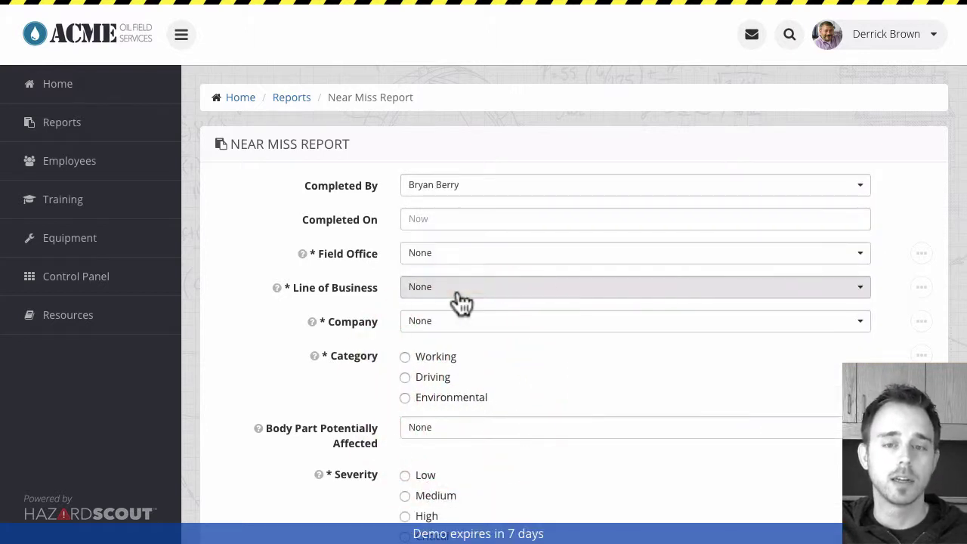
pyautogui.click(440, 143)
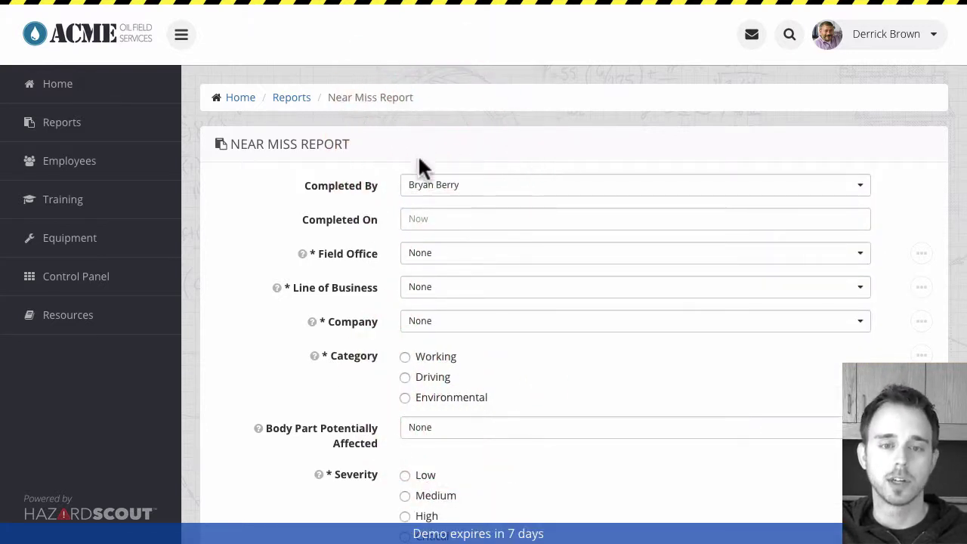
# Step: Set the report's Completed On date to August 24, 2015
pyautogui.click(430, 219)
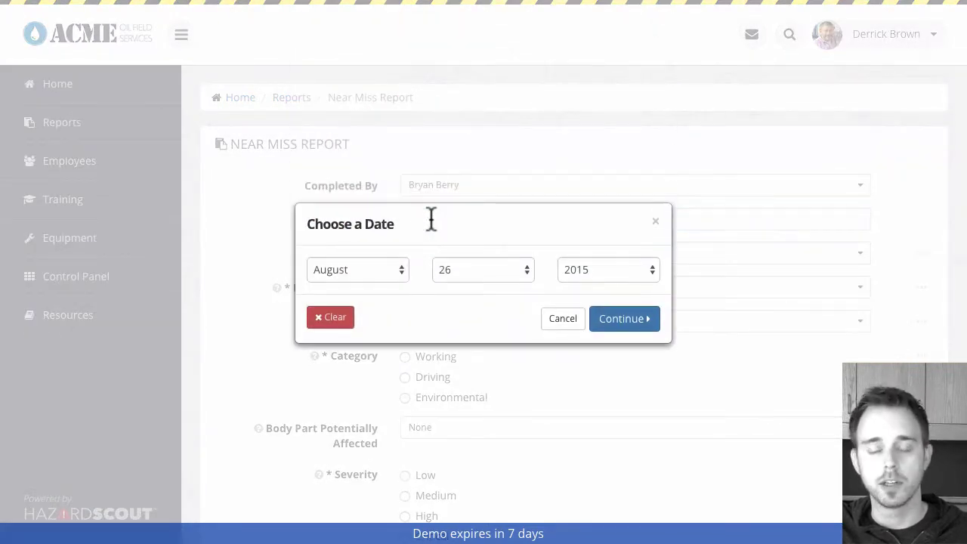
pyautogui.click(506, 151)
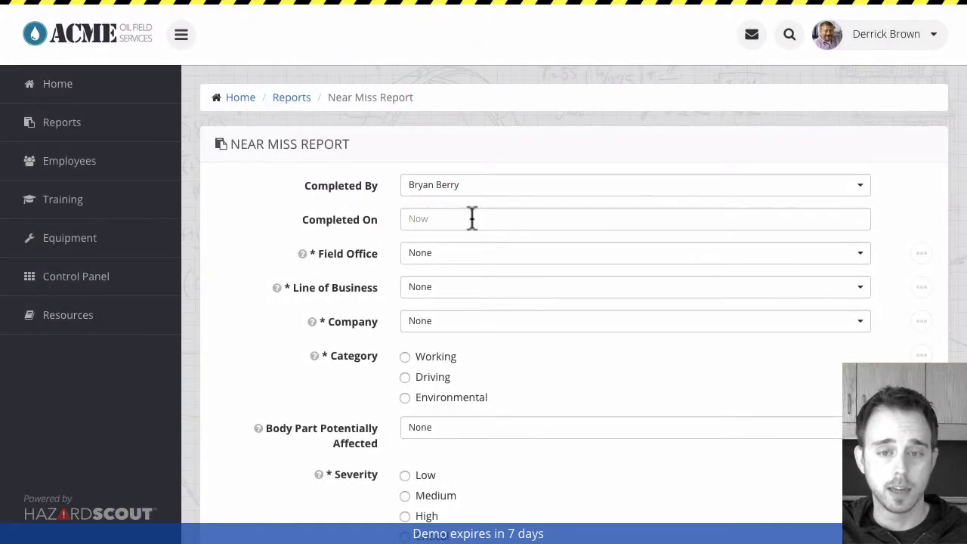
pyautogui.click(471, 220)
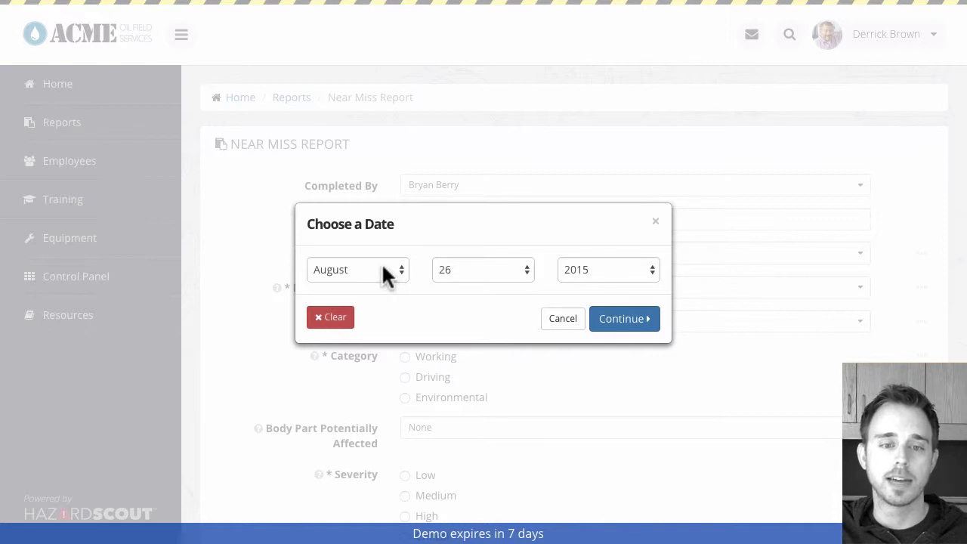
pyautogui.click(446, 269)
pyautogui.click(453, 240)
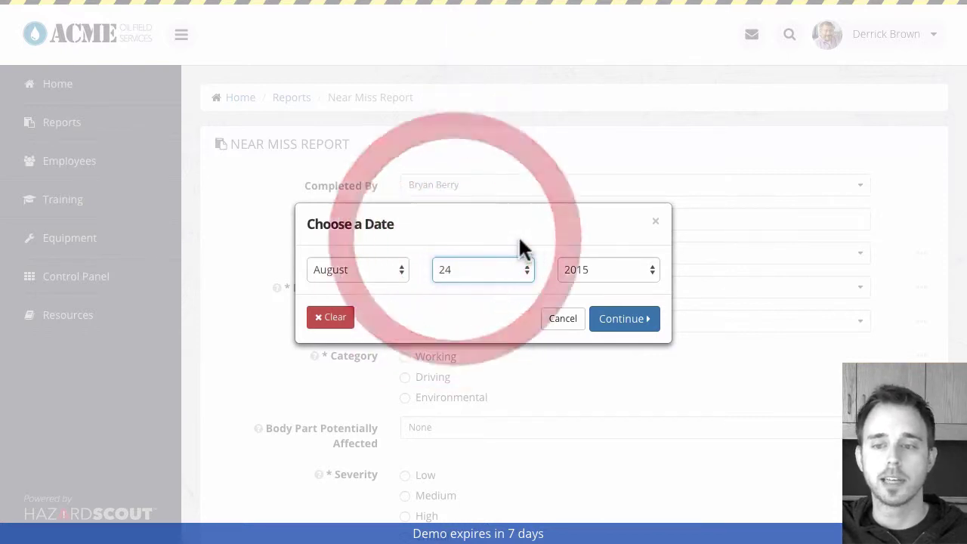
pyautogui.click(615, 319)
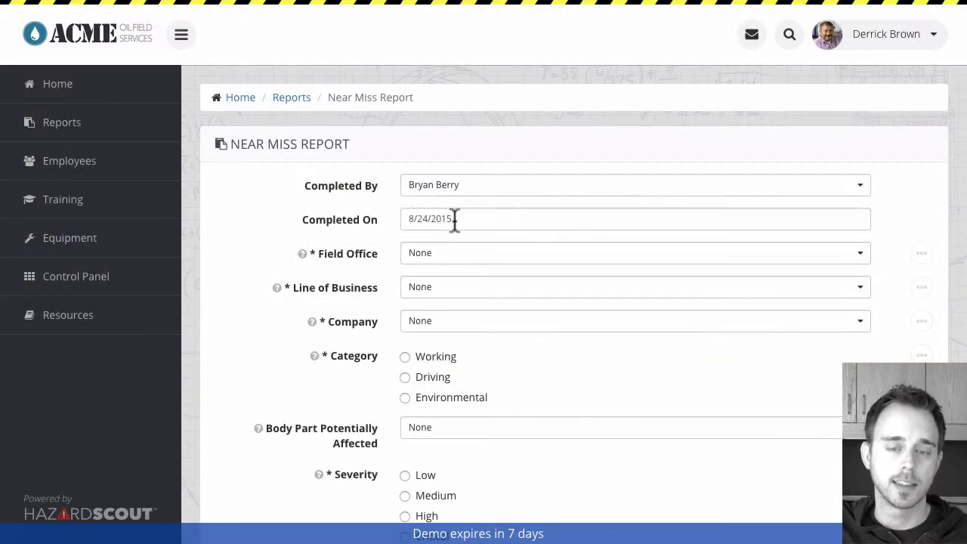
# Step: Clear the Completed On date and set Completed By back to Myself
pyautogui.click(458, 219)
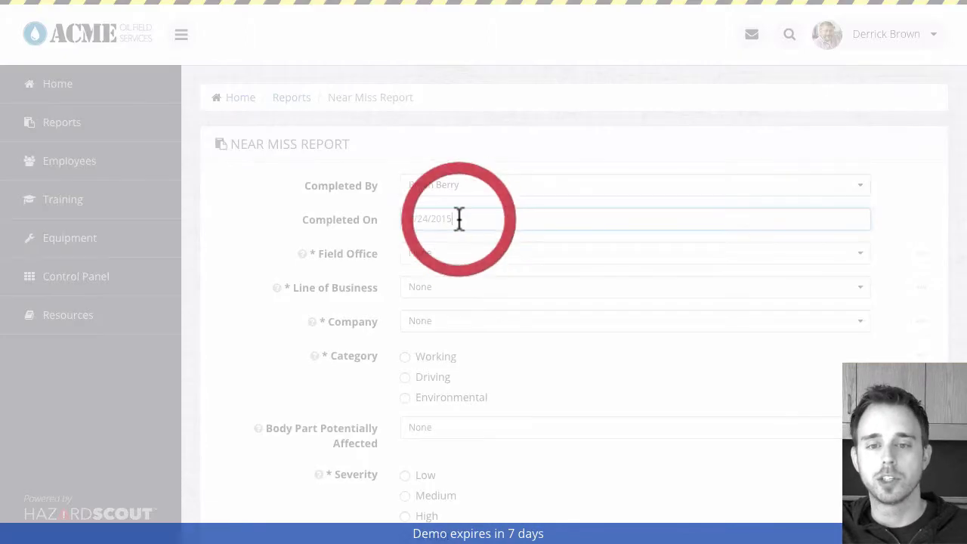
pyautogui.click(334, 318)
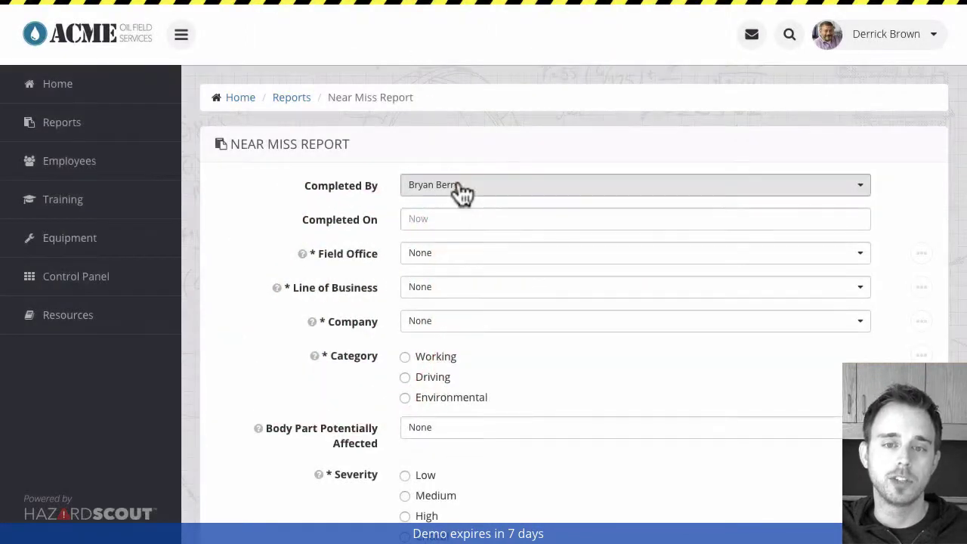
pyautogui.click(458, 186)
pyautogui.click(454, 249)
pyautogui.click(452, 144)
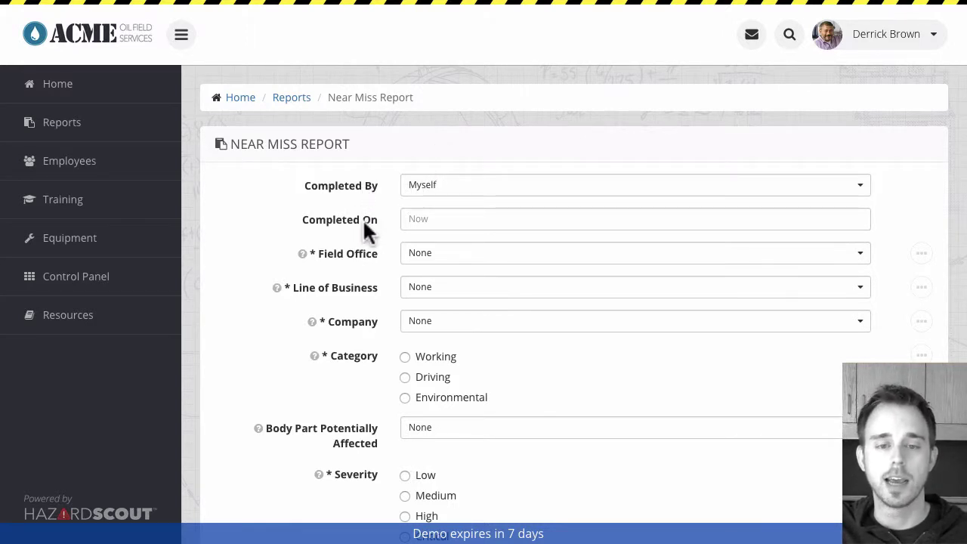
# Step: Set Field Office to Cambridge, Line of Business to Flowback, Company to Chesapeake Energy and Category to Working
pyautogui.scroll(-1, 391, 214)
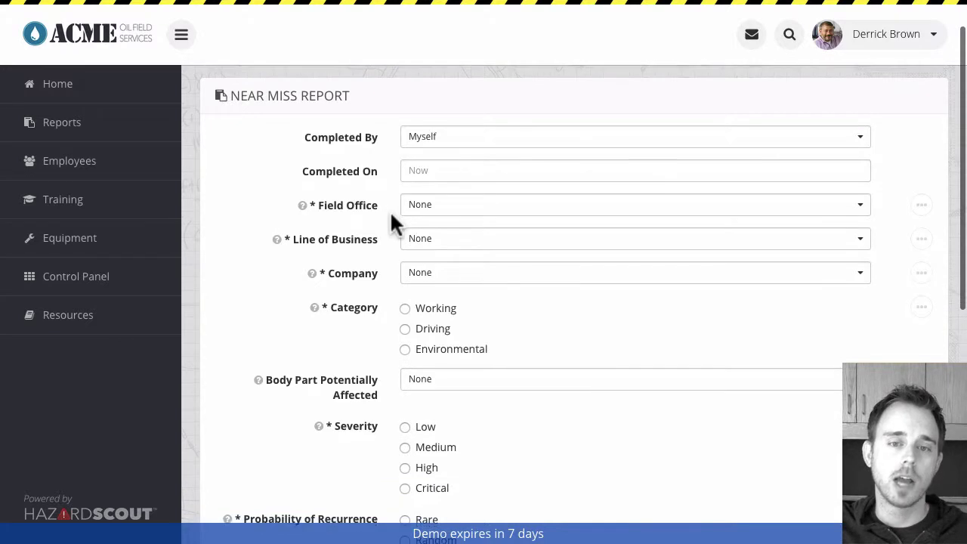
pyautogui.scroll(-1, 391, 210)
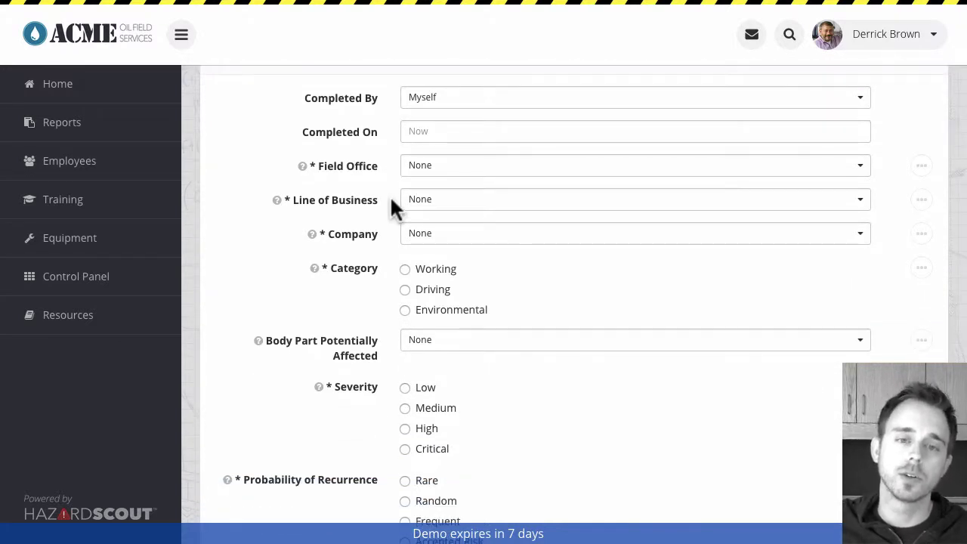
pyautogui.scroll(-1, 376, 189)
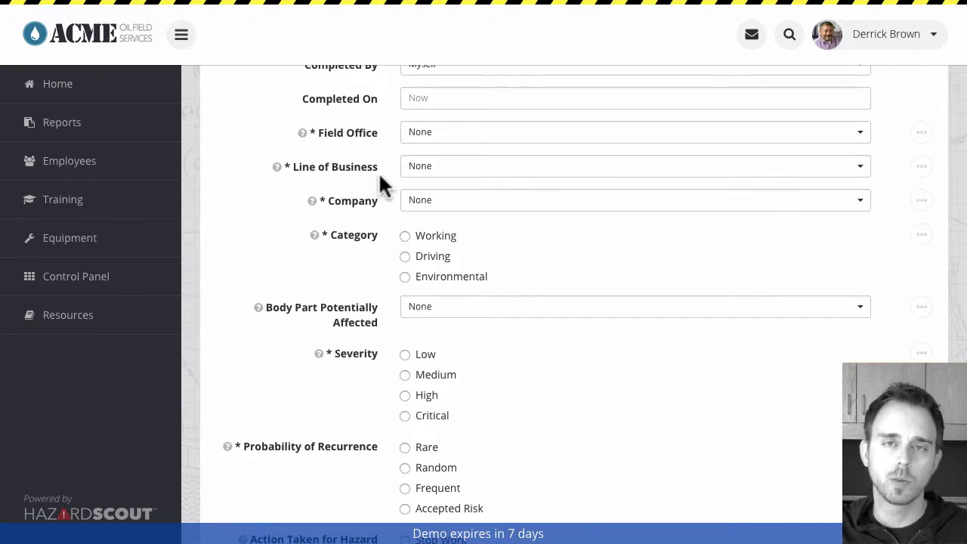
pyautogui.click(443, 147)
pyautogui.click(446, 188)
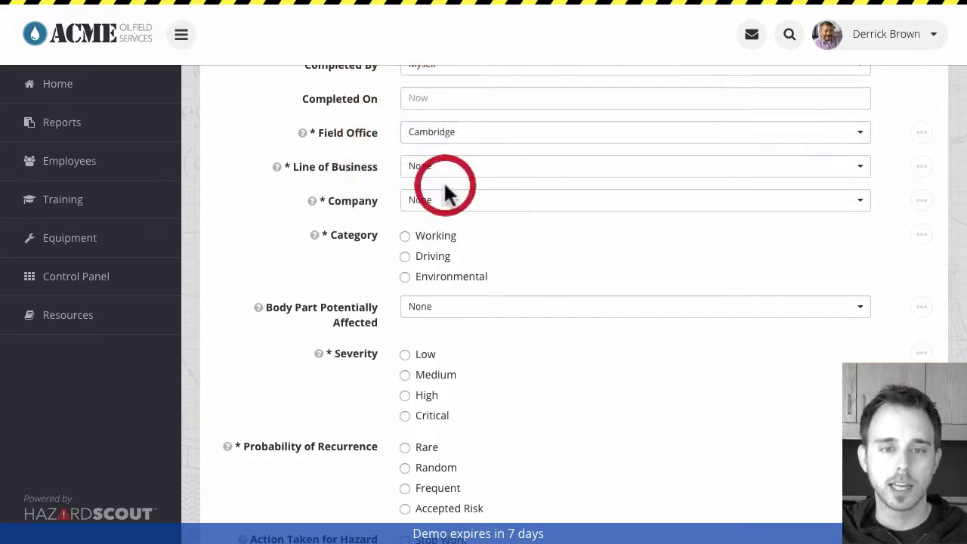
pyautogui.click(444, 168)
pyautogui.click(446, 196)
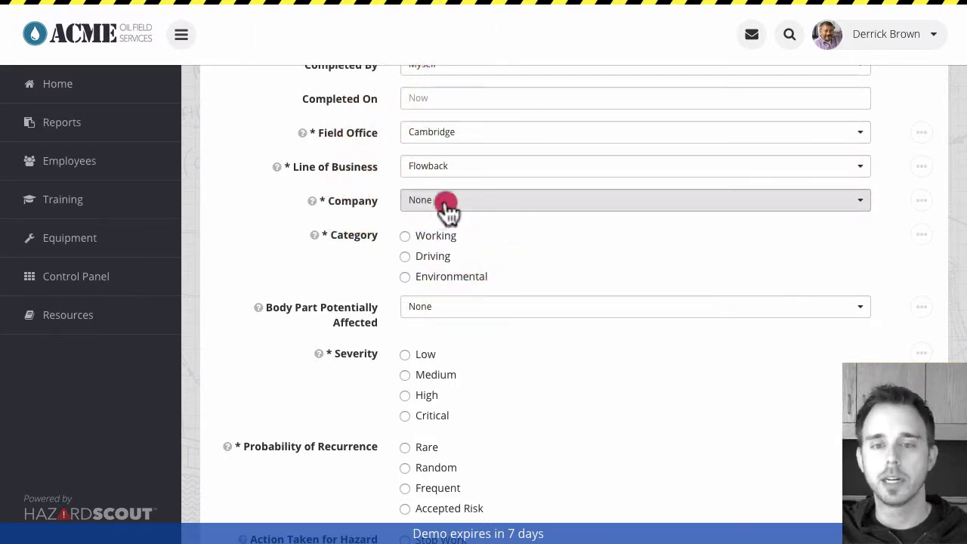
pyautogui.click(446, 204)
pyautogui.click(444, 235)
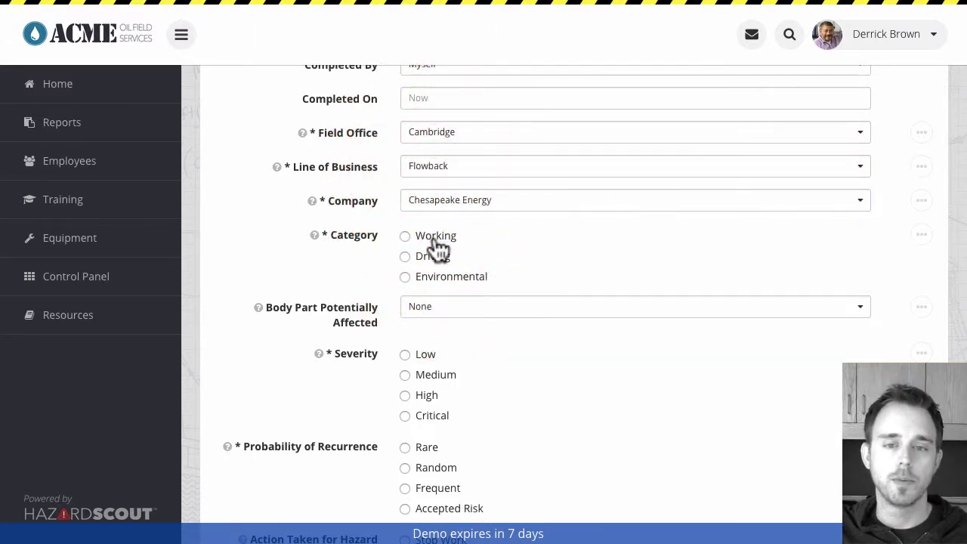
pyautogui.click(430, 236)
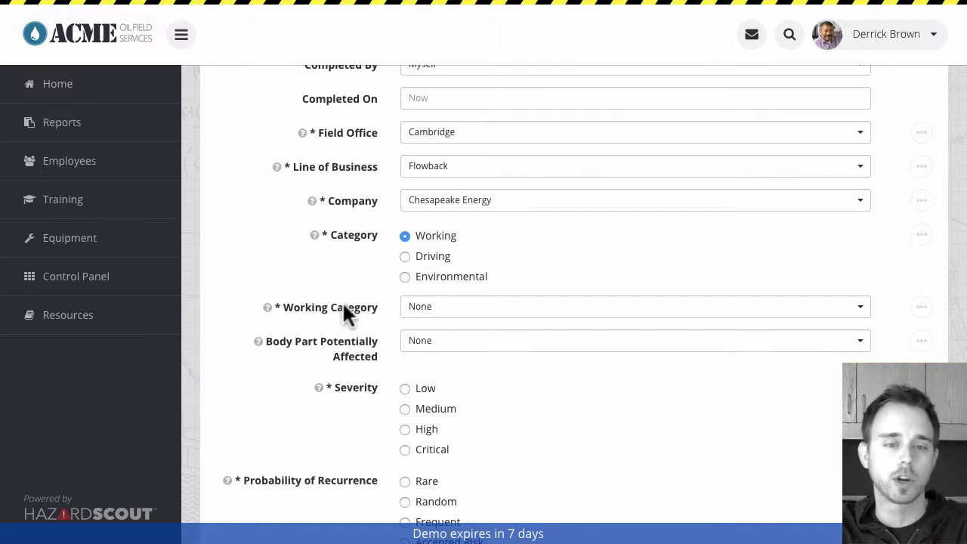
# Step: Switch the Category to Driving, look through the Driving Category options, and return the Category to Working
pyautogui.click(441, 262)
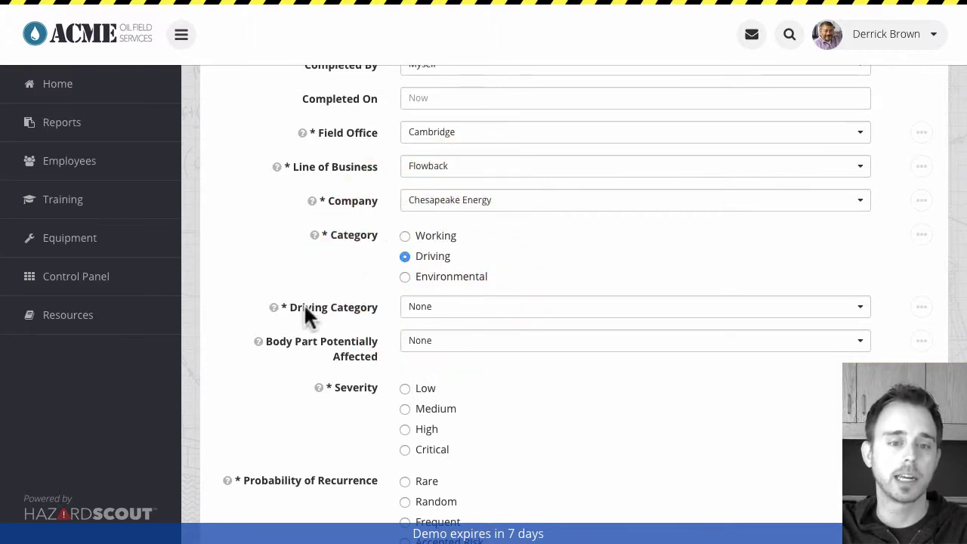
pyautogui.click(429, 307)
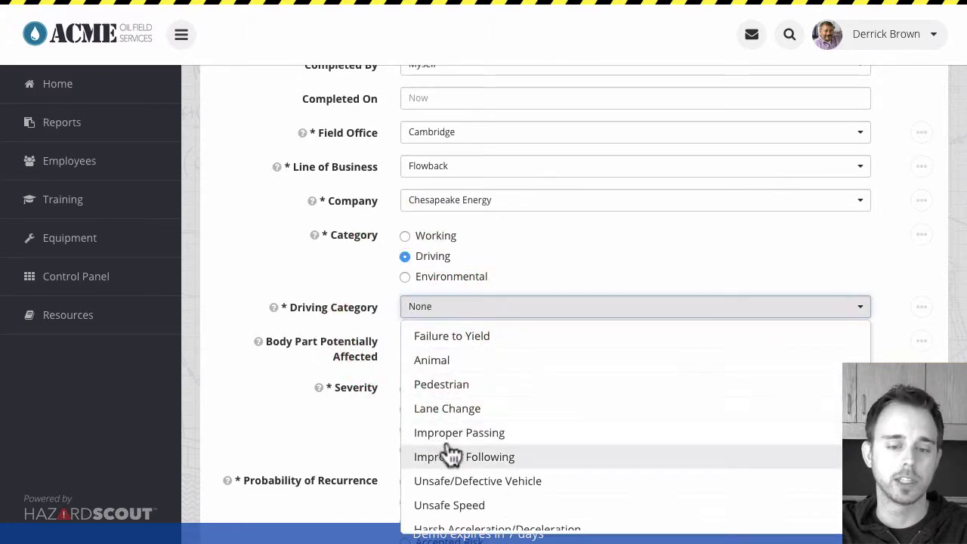
pyautogui.click(348, 301)
pyautogui.click(419, 240)
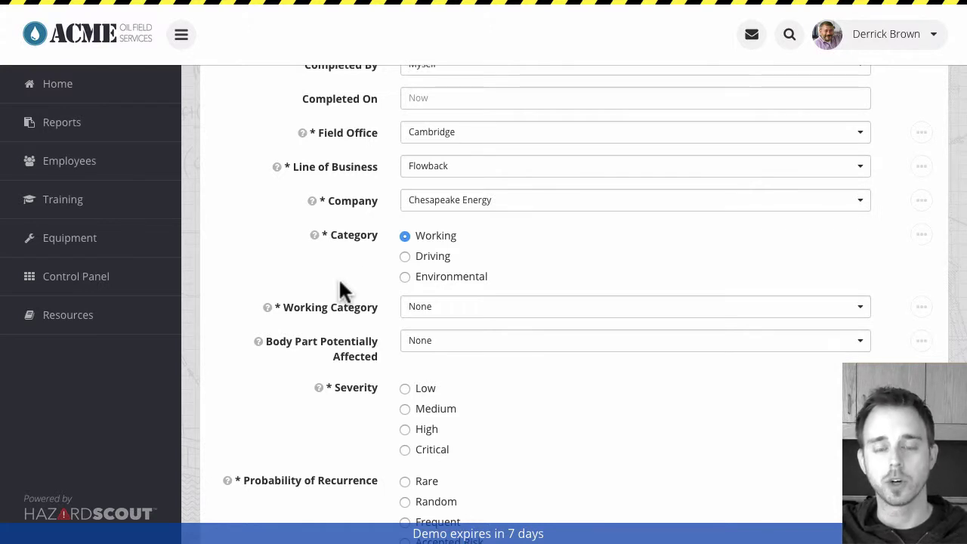
# Step: Select Neck/Throat, Head/Face and Eye as the Body Part Potentially Affected
pyautogui.scroll(-1, 338, 290)
pyautogui.scroll(-2, 337, 287)
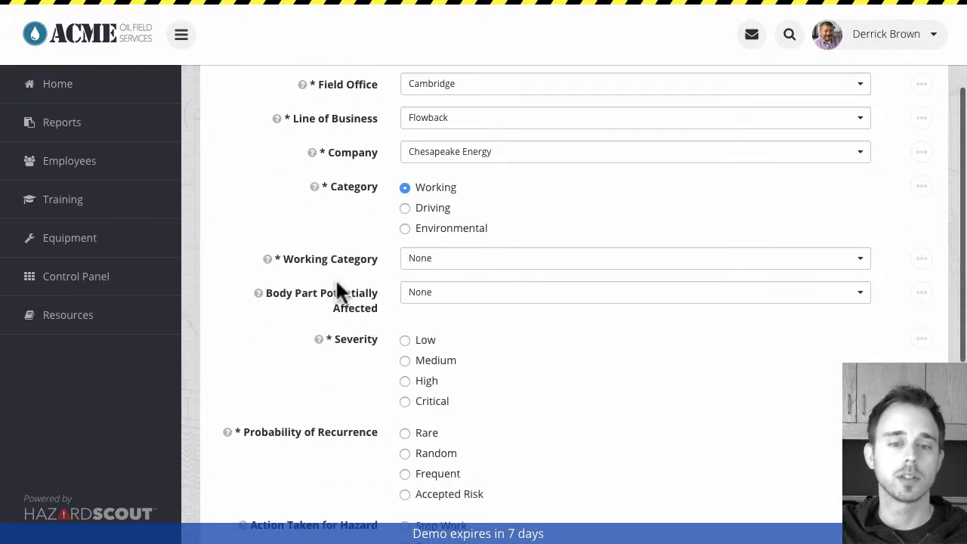
pyautogui.scroll(-1, 344, 278)
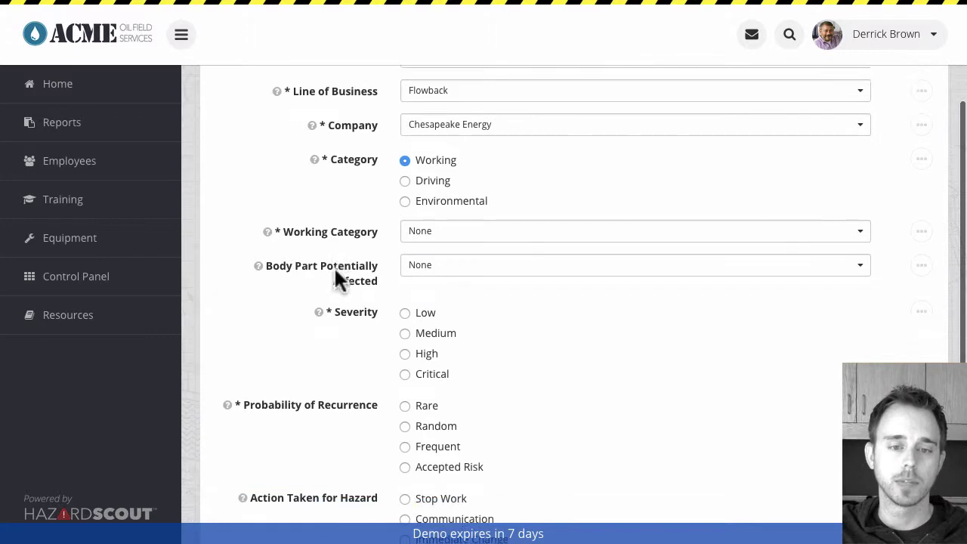
pyautogui.click(422, 277)
pyautogui.click(429, 342)
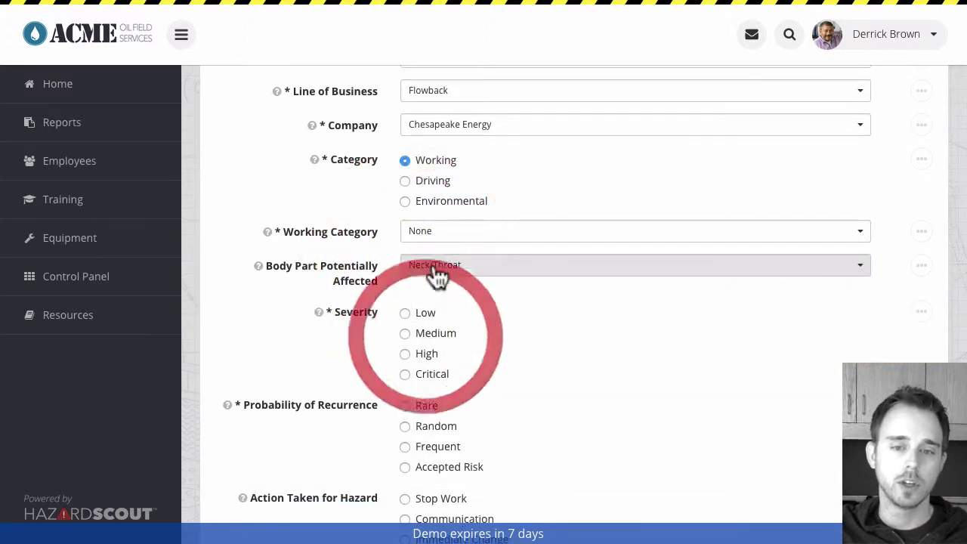
pyautogui.click(436, 268)
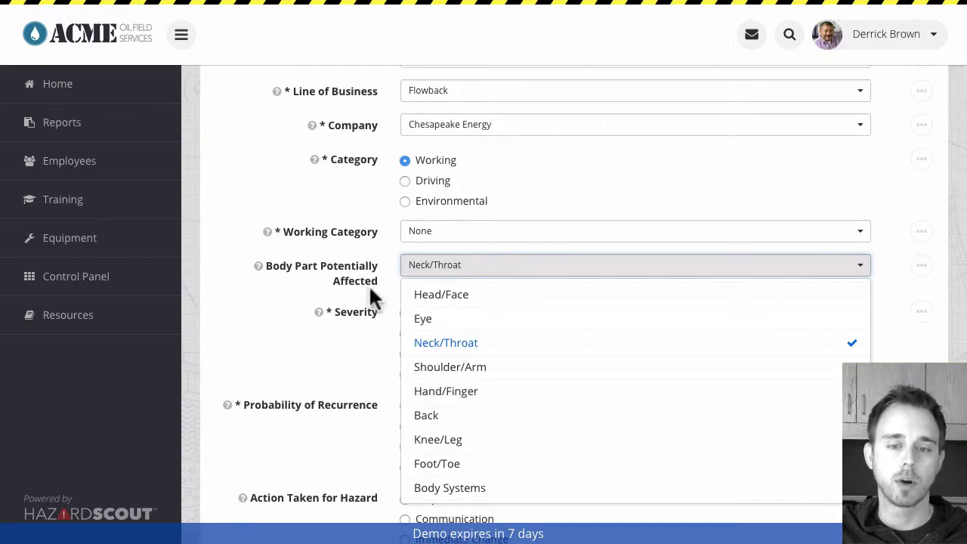
pyautogui.click(447, 297)
pyautogui.click(449, 274)
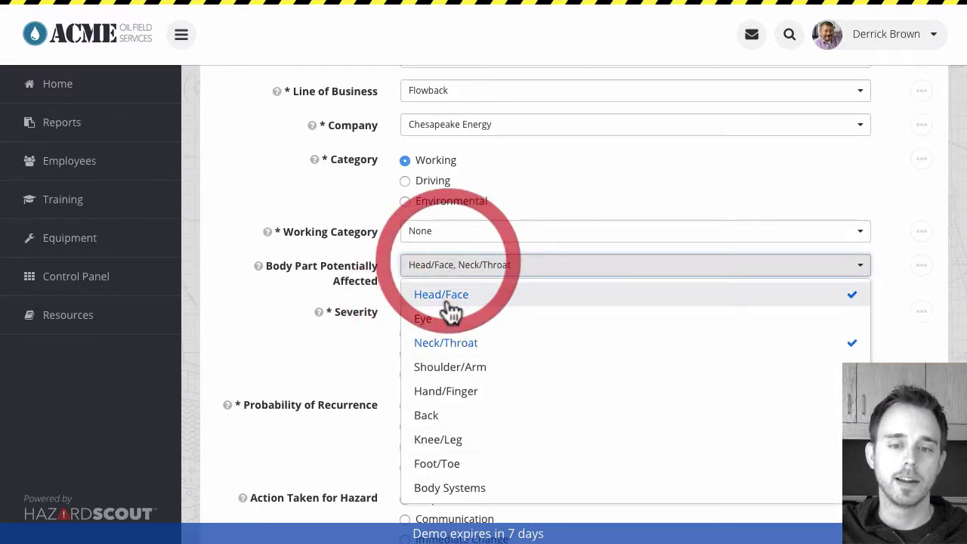
pyautogui.click(448, 320)
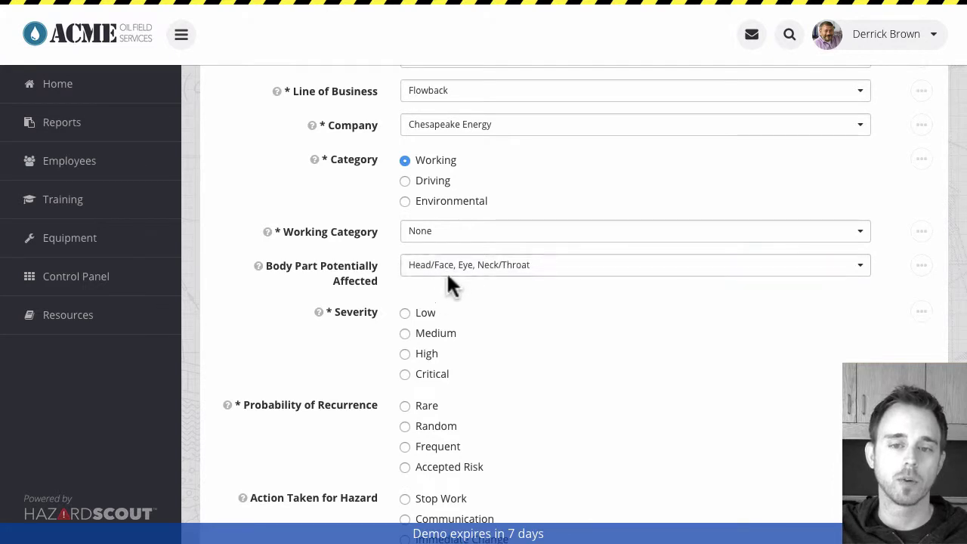
# Step: Try to submit the incomplete report and review which required fields are flagged
pyautogui.scroll(-2, 350, 251)
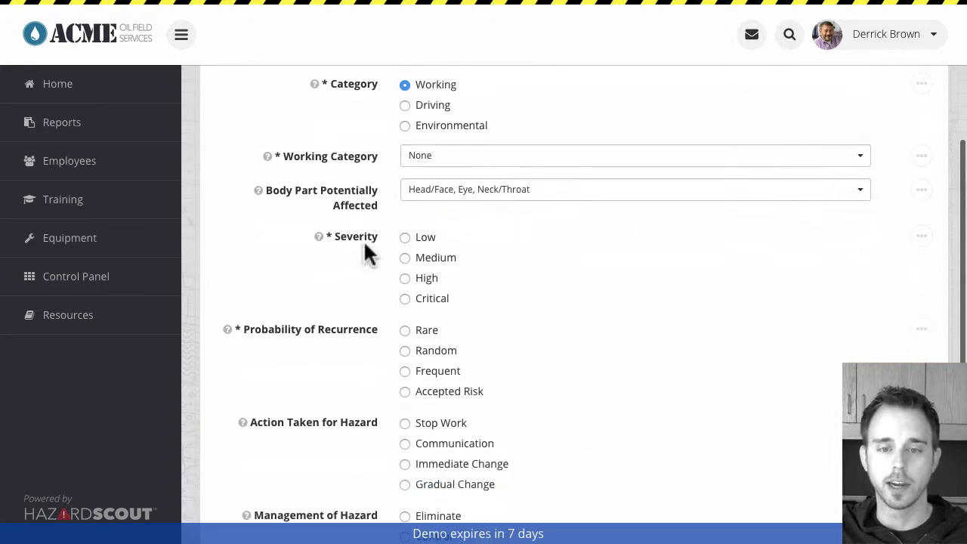
pyautogui.scroll(-6, 434, 269)
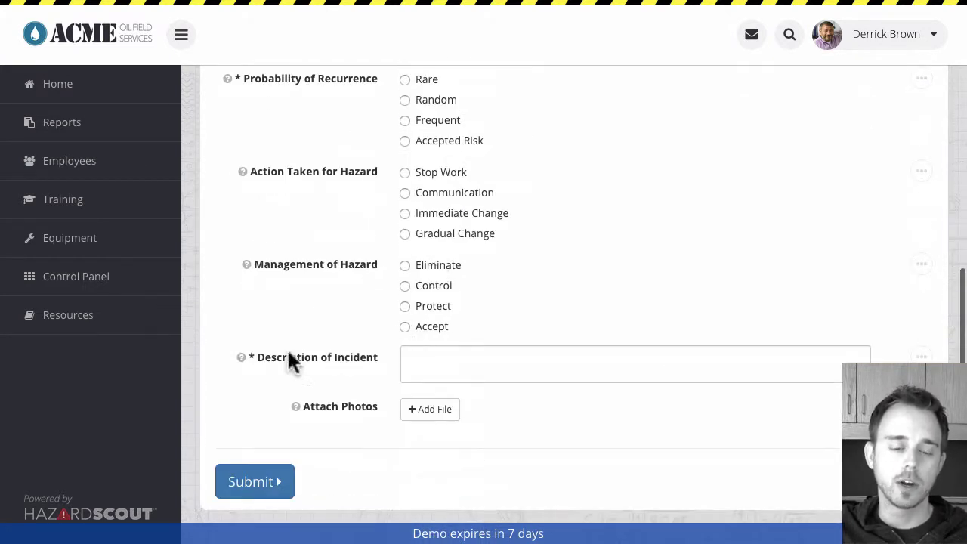
pyautogui.click(257, 484)
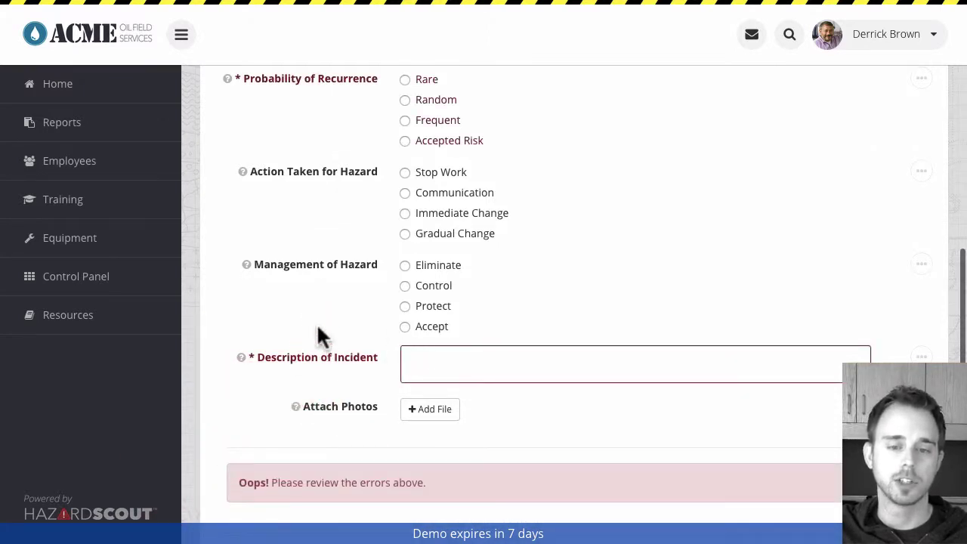
pyautogui.scroll(5, 391, 318)
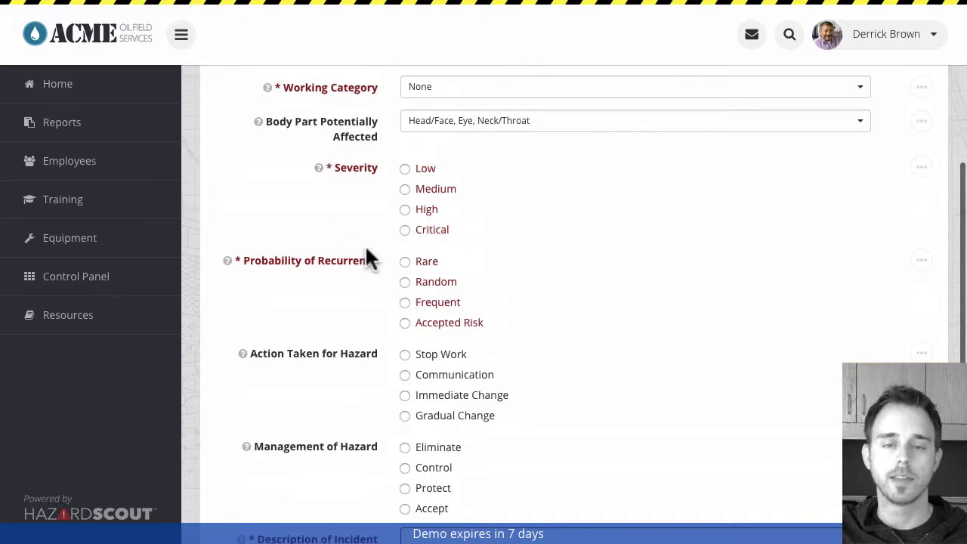
# Step: Enter "Test" as the Description of Incident, and set Management of Hazard to Control and Action Taken for Hazard to Communication
pyautogui.scroll(-1, 366, 250)
pyautogui.scroll(-2, 366, 250)
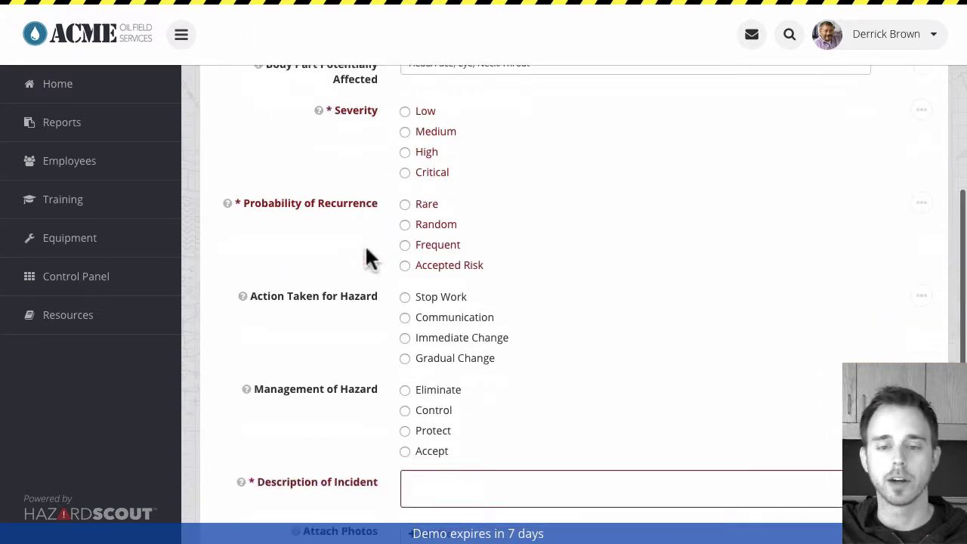
pyautogui.click(431, 499)
pyautogui.write('Test')
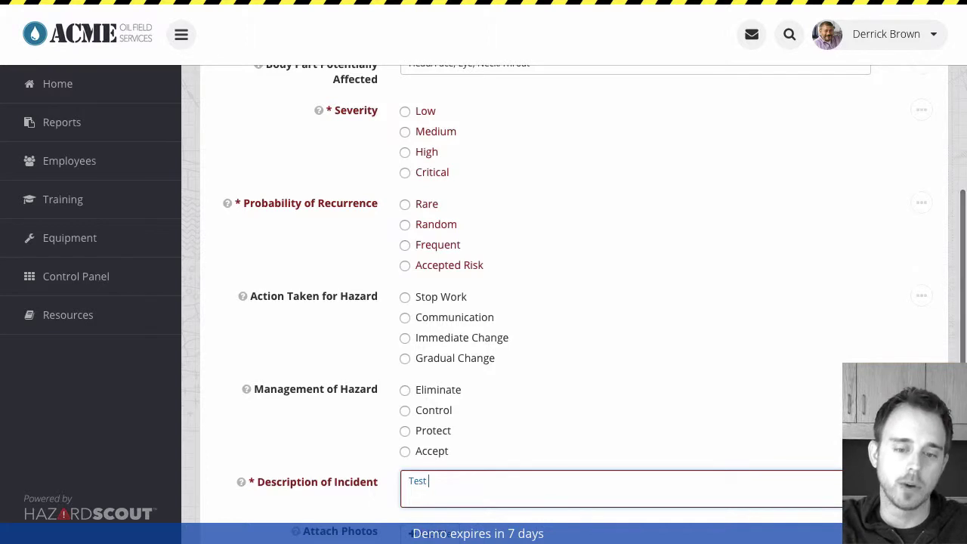
pyautogui.click(428, 412)
pyautogui.click(433, 323)
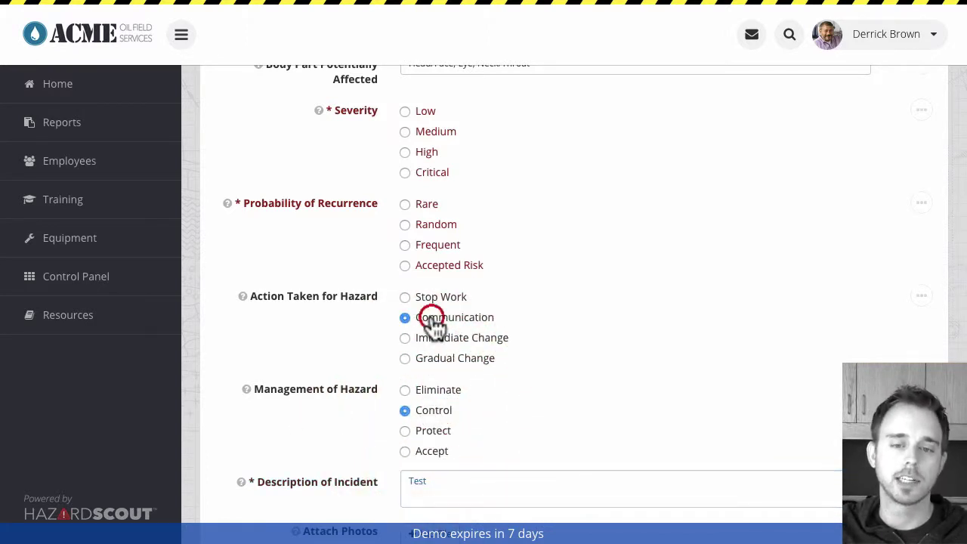
# Step: Set Probability of Recurrence to Frequent and Severity to Medium
pyautogui.click(439, 248)
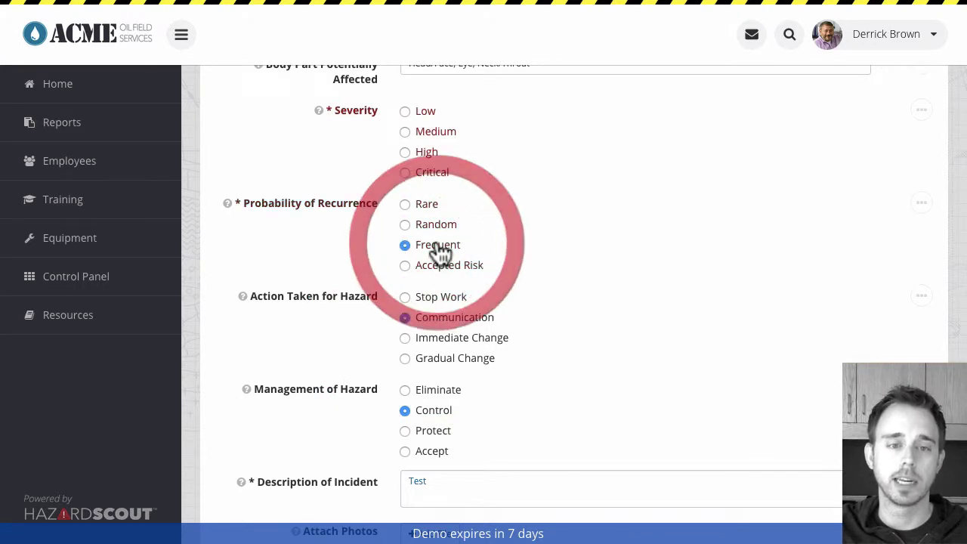
pyautogui.scroll(1, 436, 184)
pyautogui.click(433, 139)
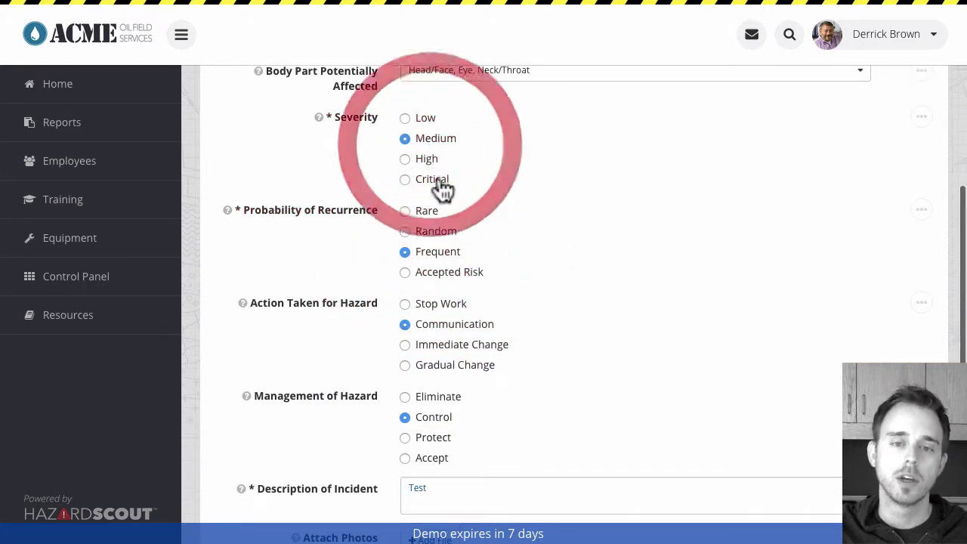
# Step: Set the required Working Category to Unsafe Action
pyautogui.scroll(-1, 469, 216)
pyautogui.scroll(-3, 470, 217)
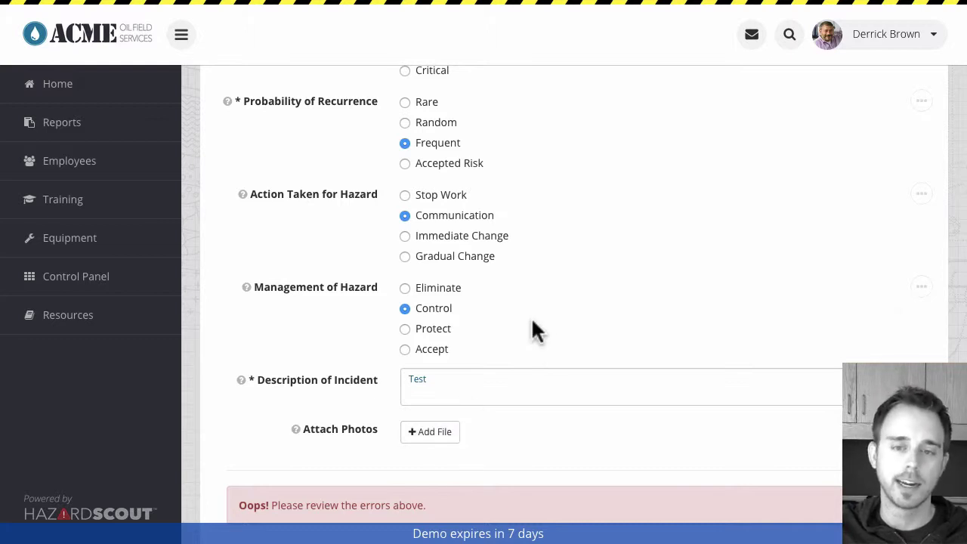
pyautogui.scroll(3, 529, 313)
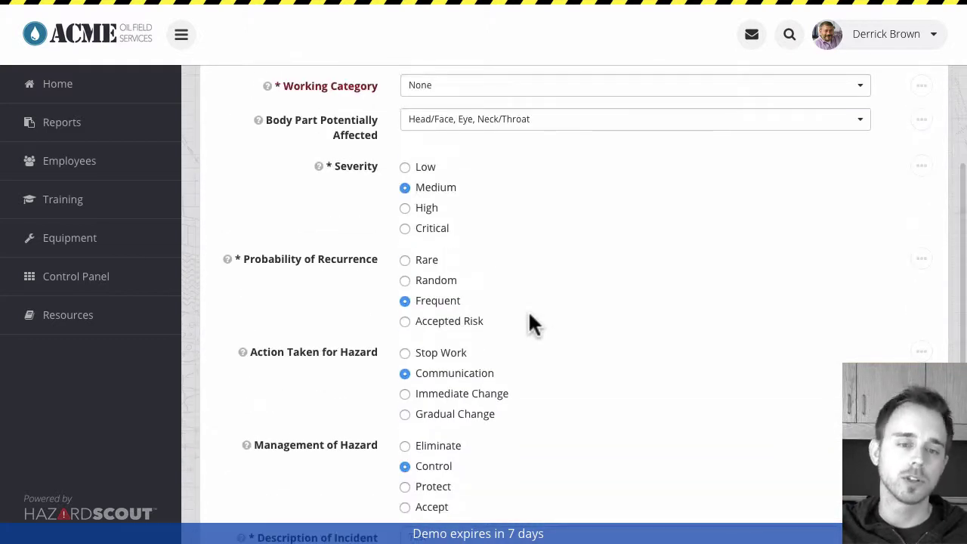
pyautogui.scroll(3, 529, 321)
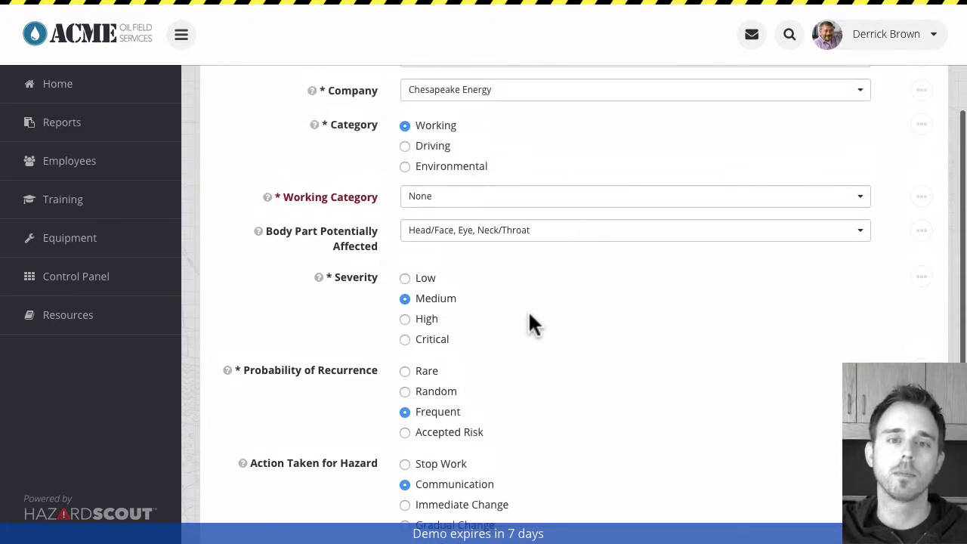
pyautogui.click(492, 269)
pyautogui.click(489, 322)
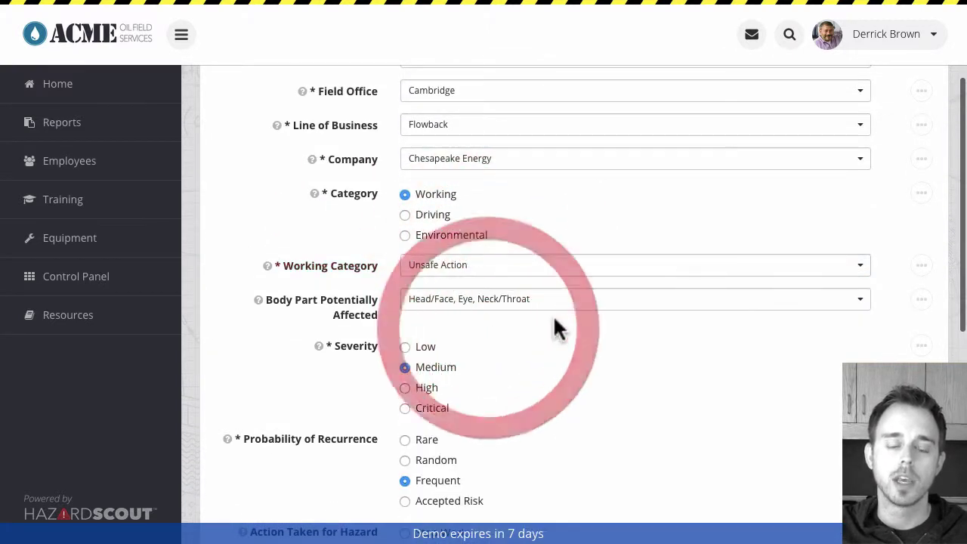
# Step: Change Action Taken for Hazard to Immediate Change
pyautogui.scroll(-1, 552, 396)
pyautogui.scroll(-1, 555, 409)
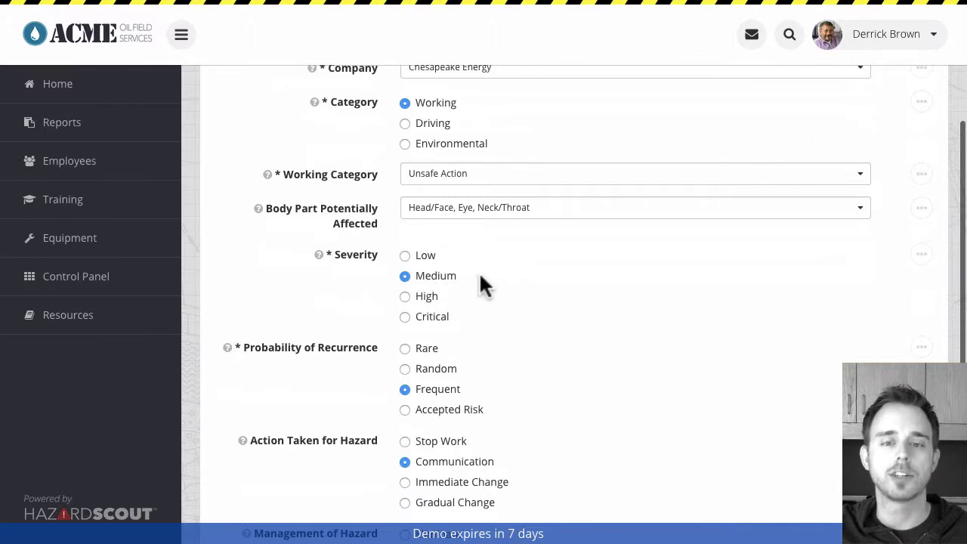
pyautogui.scroll(-1, 479, 272)
pyautogui.scroll(-1, 487, 268)
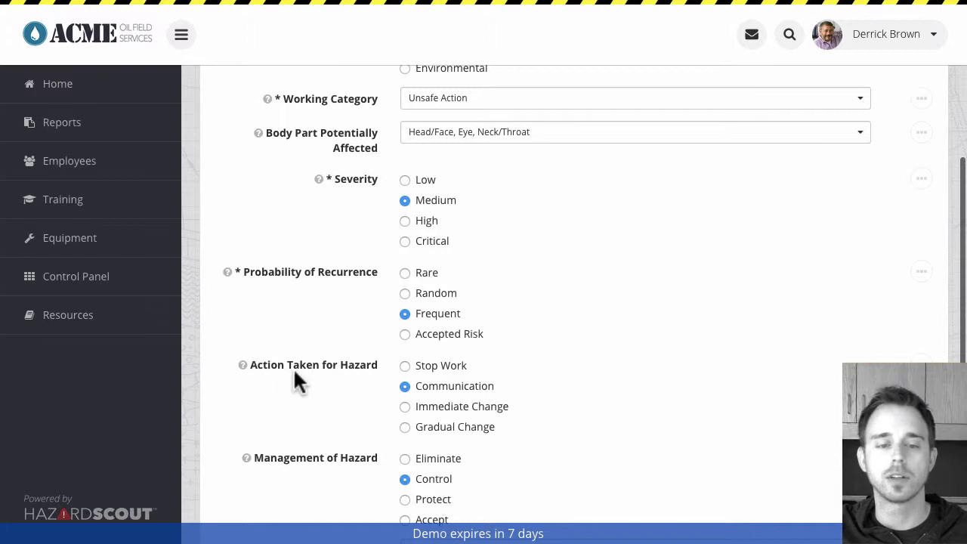
pyautogui.scroll(-1, 512, 376)
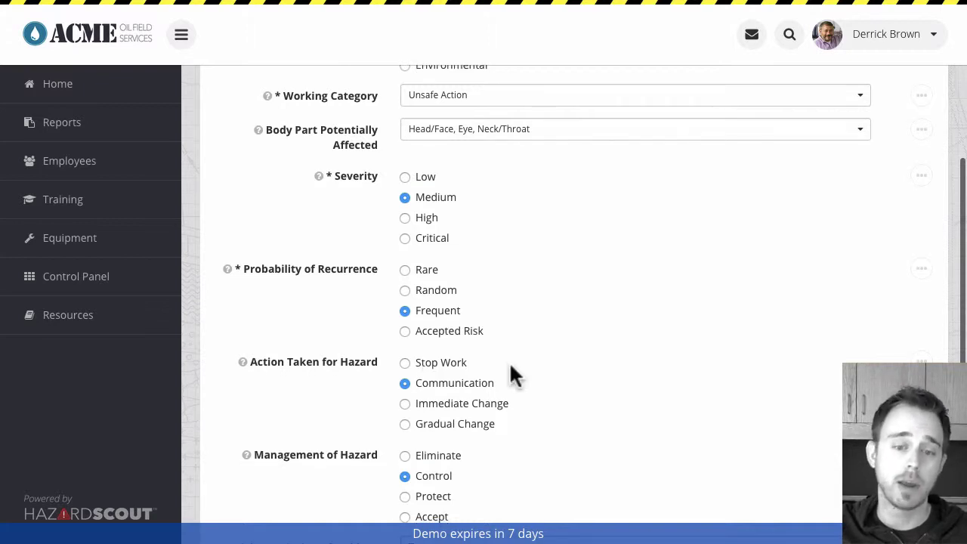
pyautogui.click(465, 408)
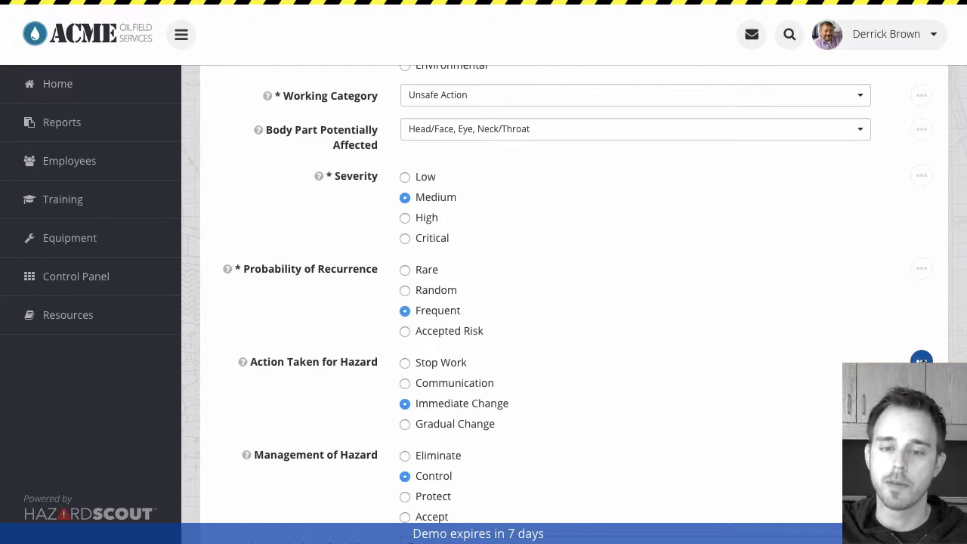
# Step: View the attachment options for the Action Taken for Hazard field, then close them without adding a file
pyautogui.click(921, 362)
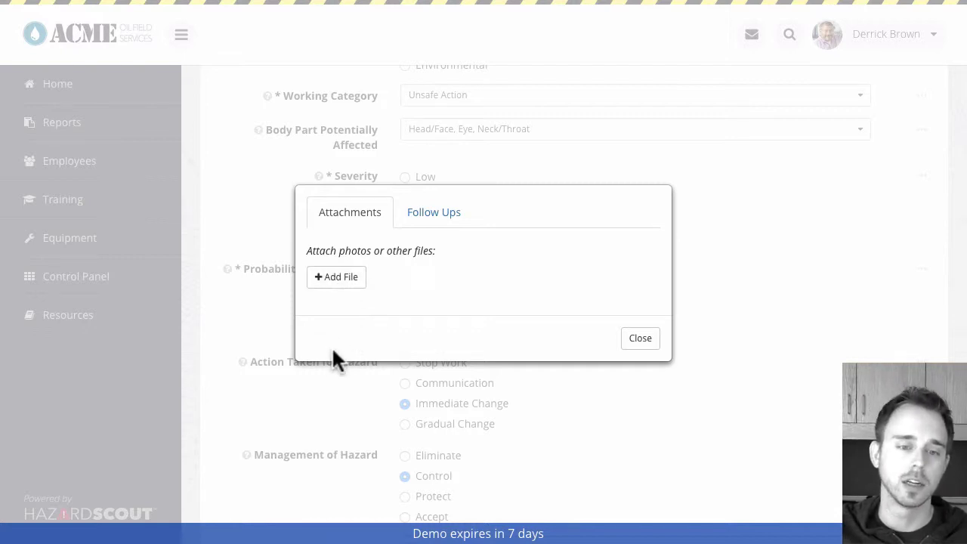
pyautogui.click(632, 342)
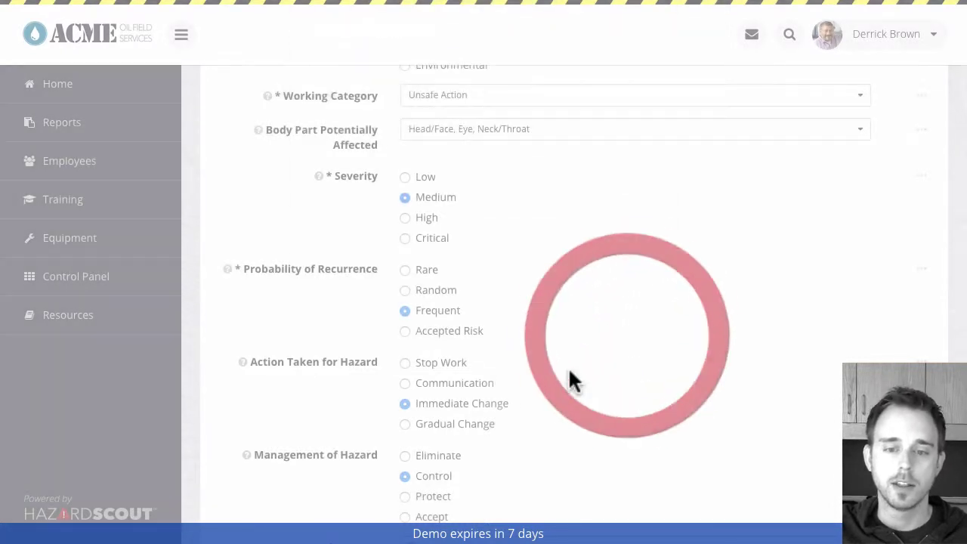
pyautogui.scroll(-1, 568, 370)
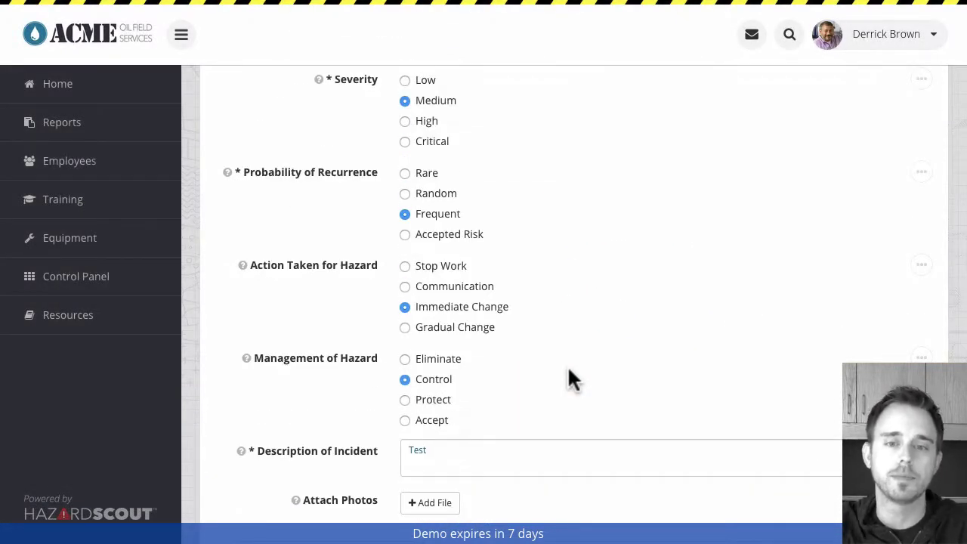
# Step: Start a new follow-up on the Severity field and choose the employee responsible for it
pyautogui.scroll(1, 568, 366)
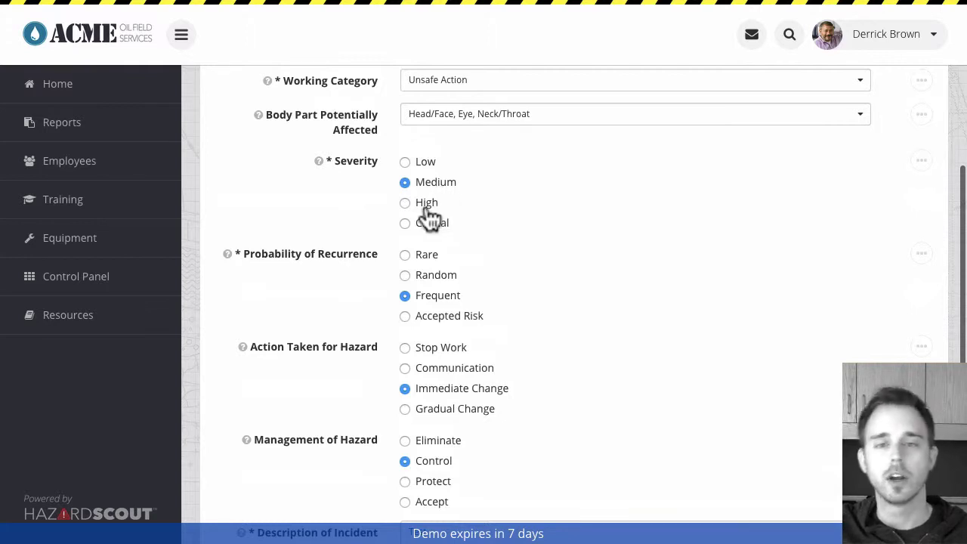
pyautogui.scroll(1, 457, 200)
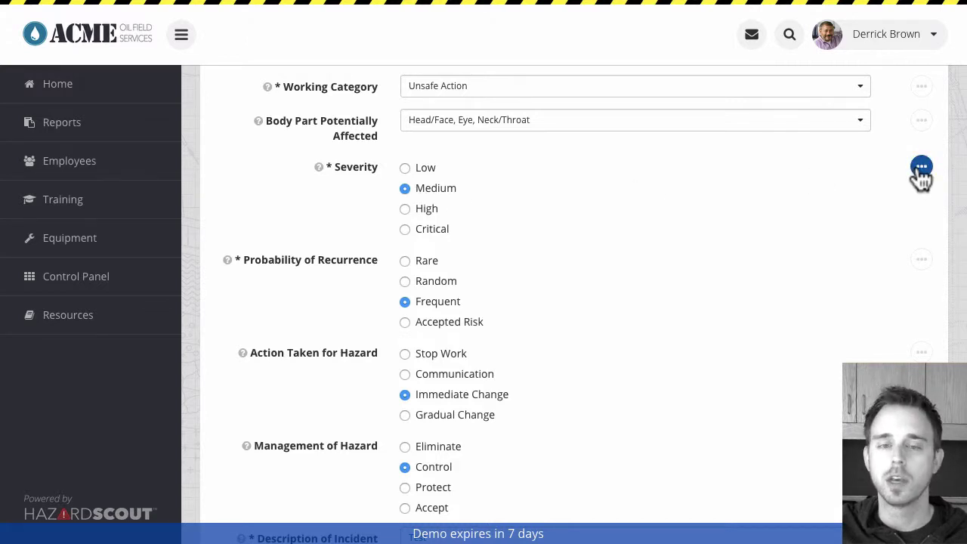
pyautogui.click(921, 172)
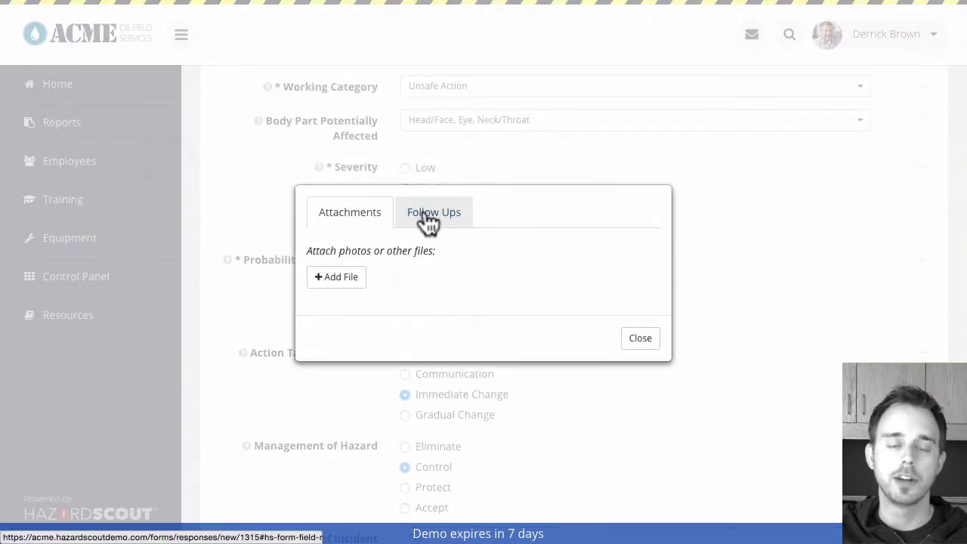
pyautogui.click(423, 217)
pyautogui.click(370, 234)
pyautogui.write('der')
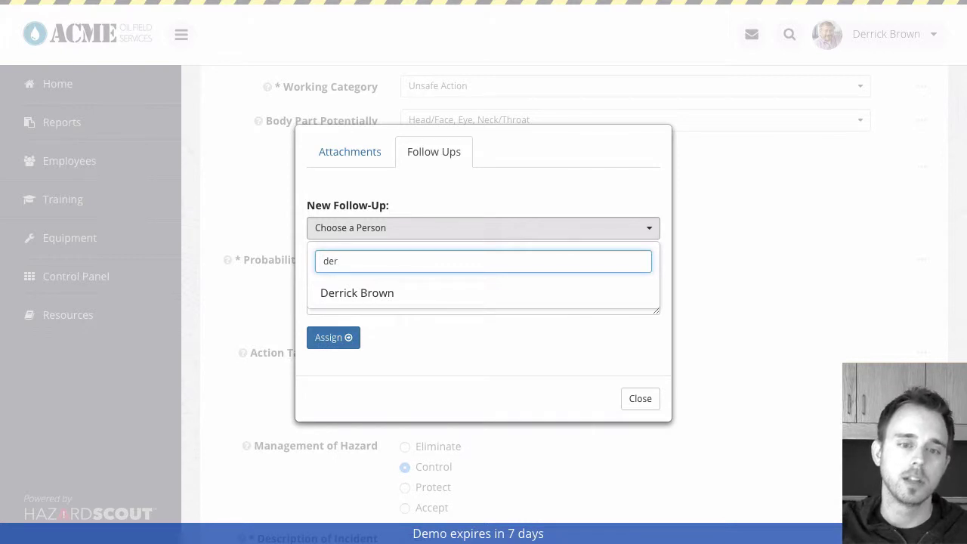
pyautogui.click(358, 291)
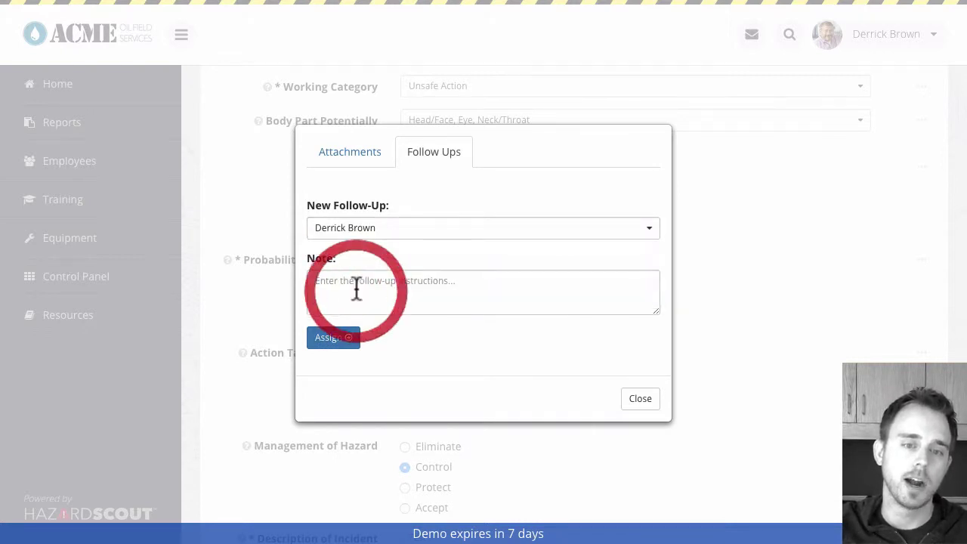
# Step: Add the note "Please confirm" to the Severity follow-up, assign it and return to the form
pyautogui.click(356, 289)
pyautogui.write('Please con')
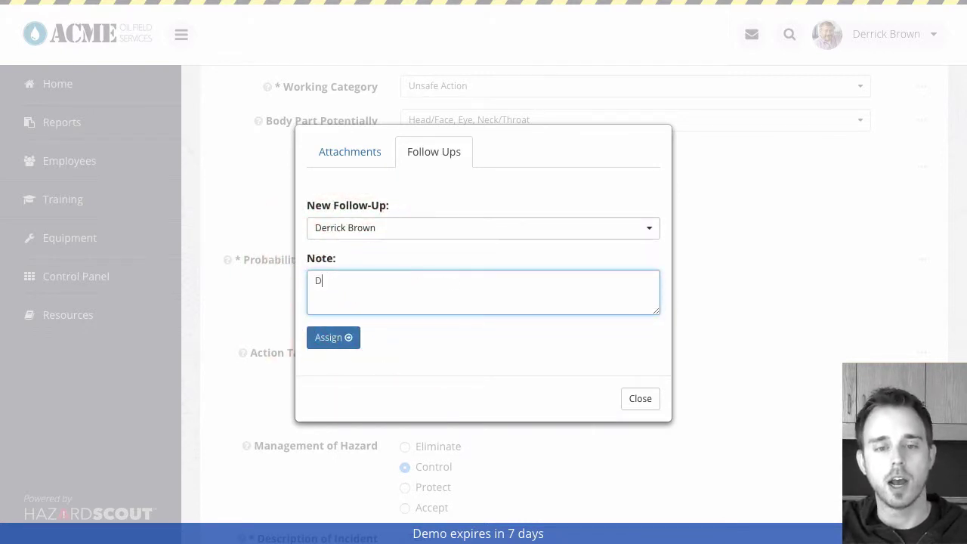
pyautogui.write('firm')
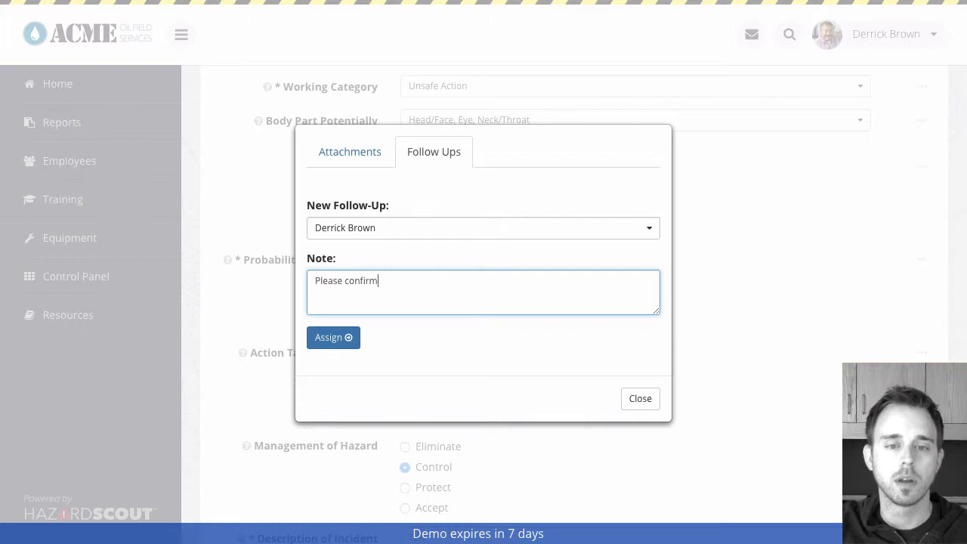
pyautogui.click(331, 339)
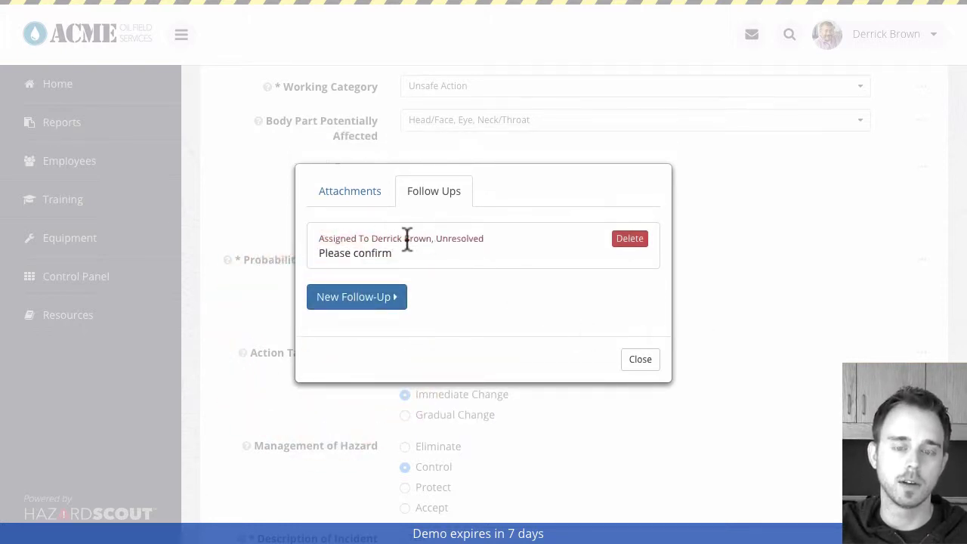
pyautogui.click(644, 359)
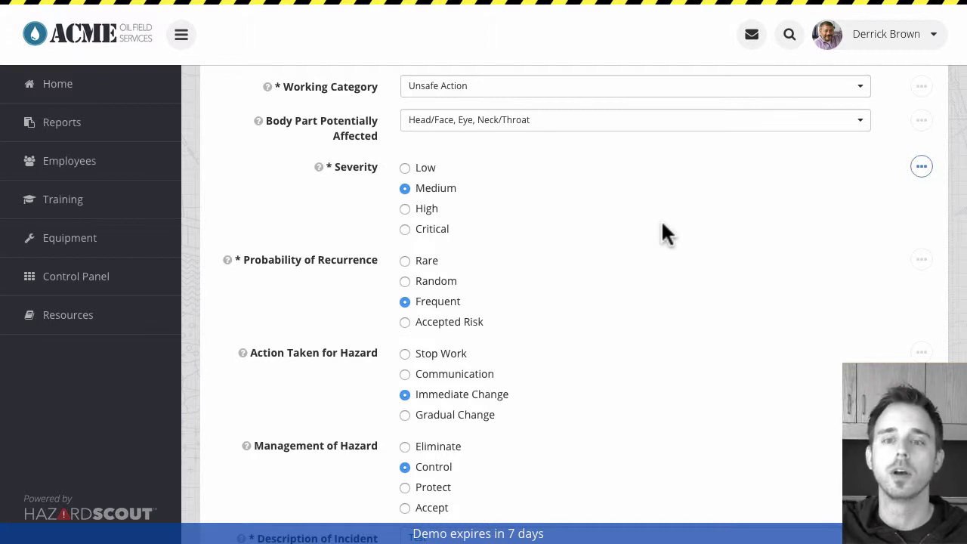
# Step: Review the completed Near Miss Report and read the help hints for Description of Incident, Management of Hazard and Action Taken for Hazard
pyautogui.scroll(-5, 662, 225)
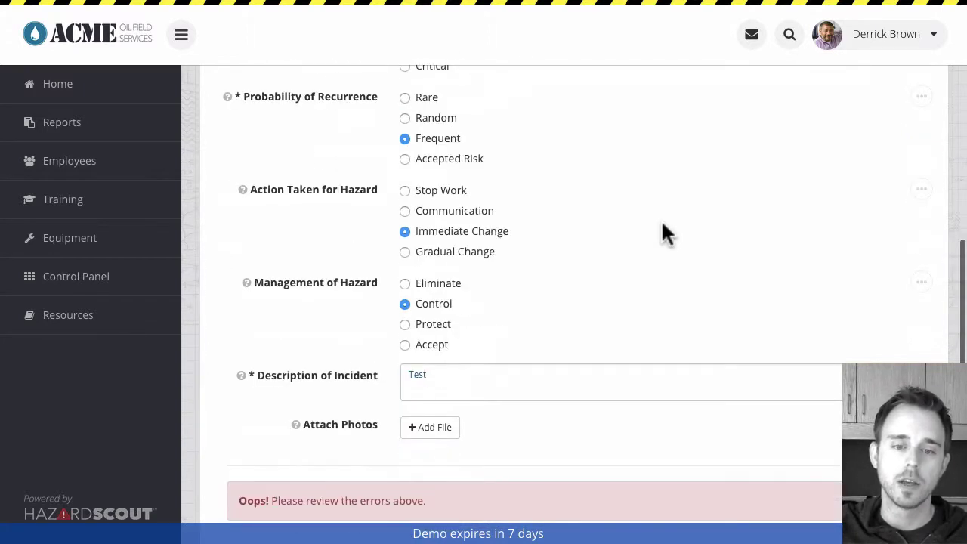
pyautogui.scroll(12, 594, 188)
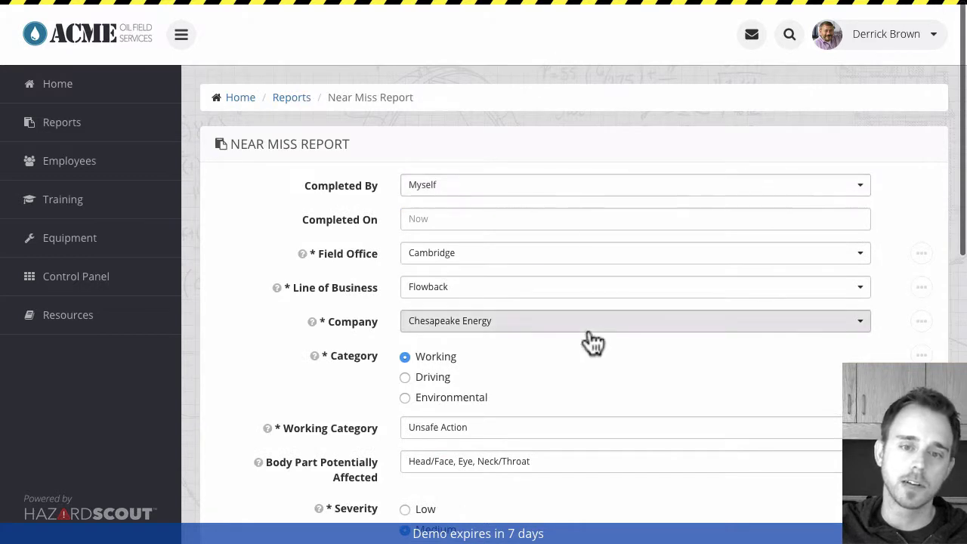
pyautogui.scroll(-10, 591, 338)
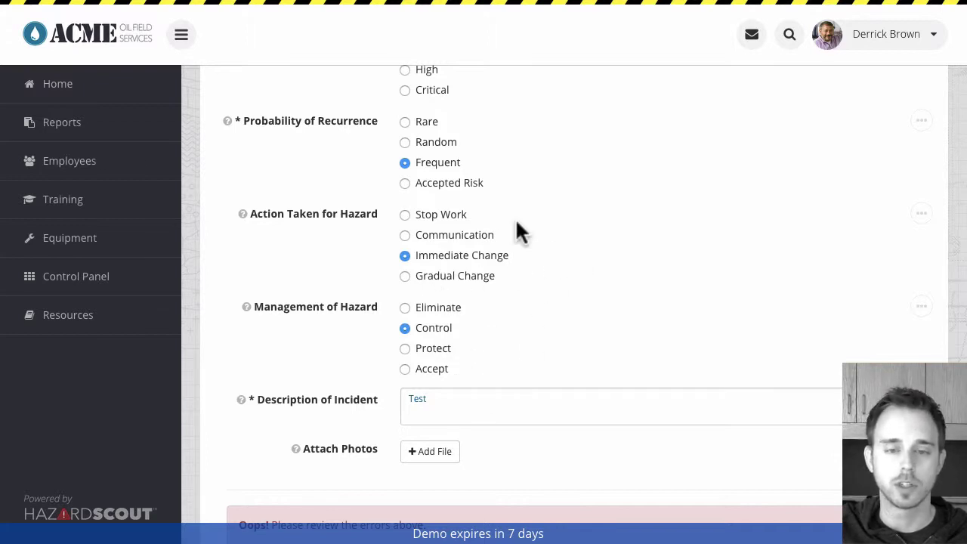
pyautogui.scroll(-3, 650, 204)
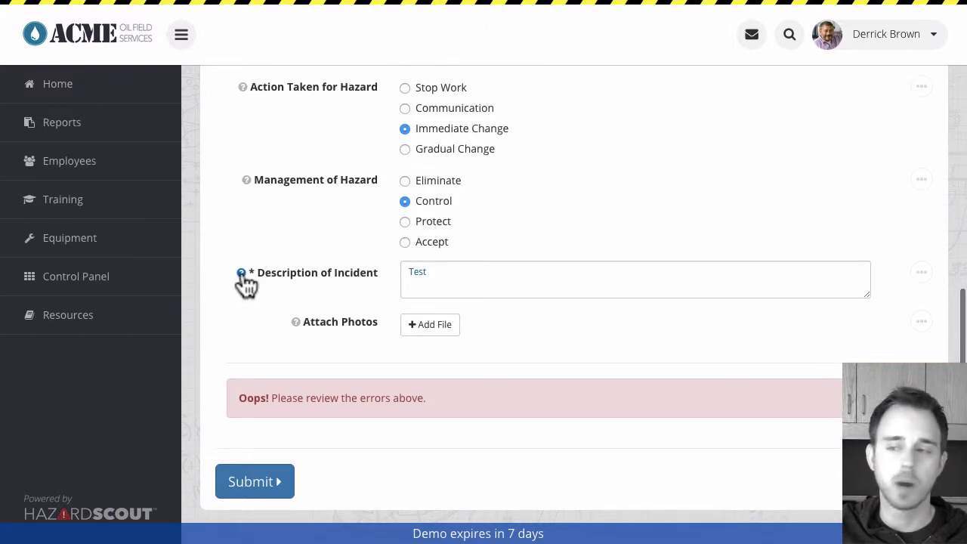
pyautogui.moveTo(245, 284)
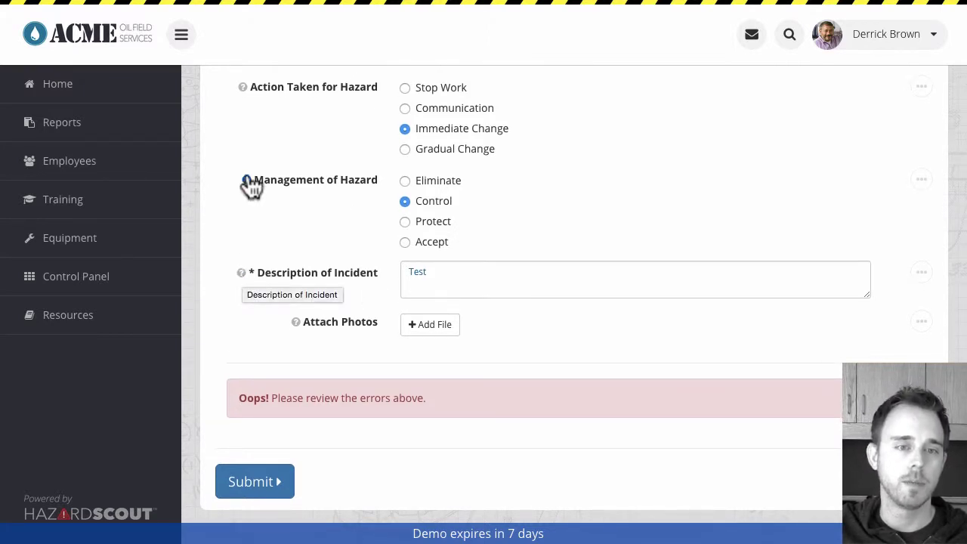
pyautogui.moveTo(248, 186)
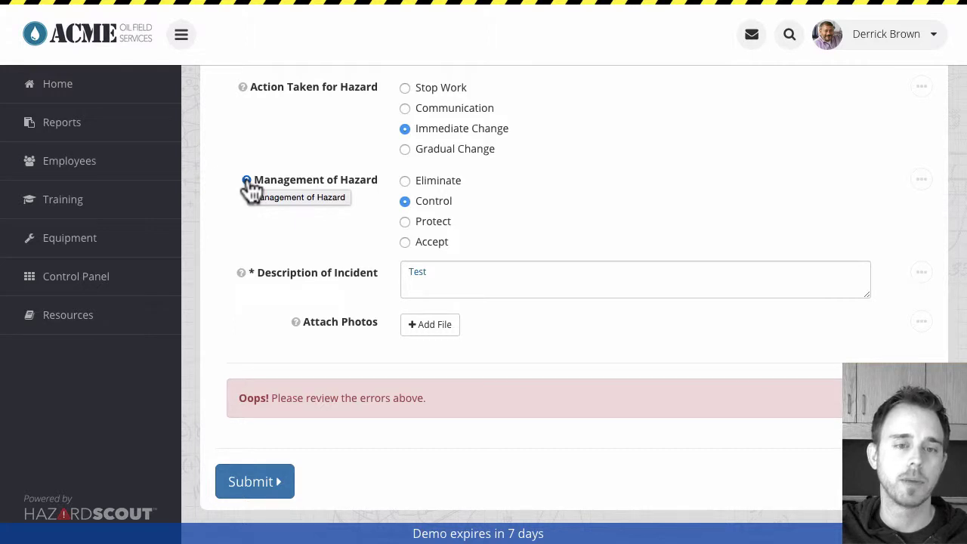
pyautogui.scroll(1, 248, 121)
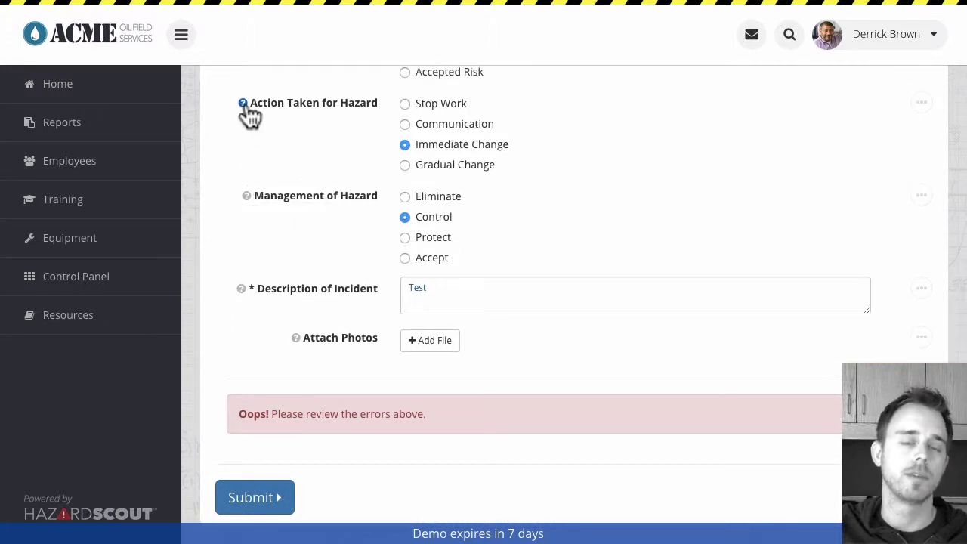
pyautogui.moveTo(250, 115)
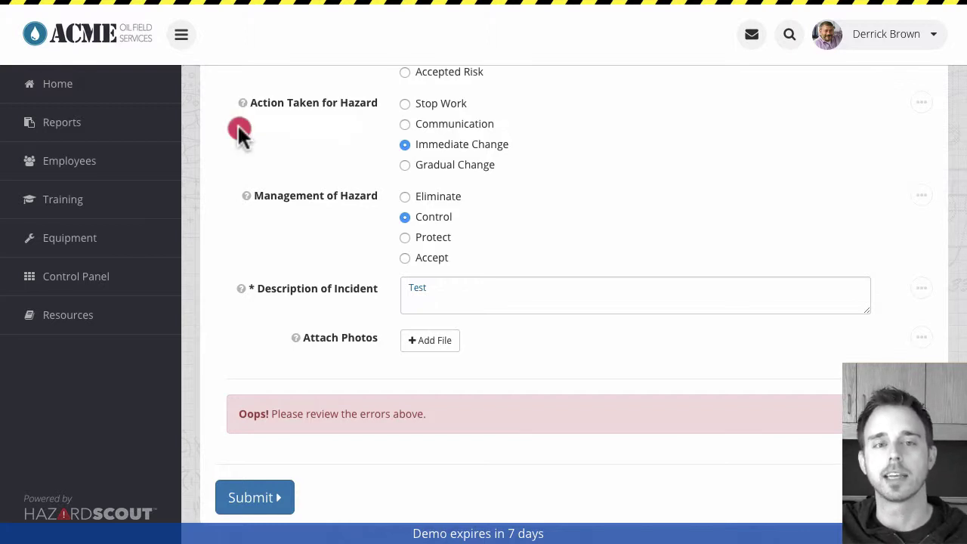
pyautogui.click(237, 124)
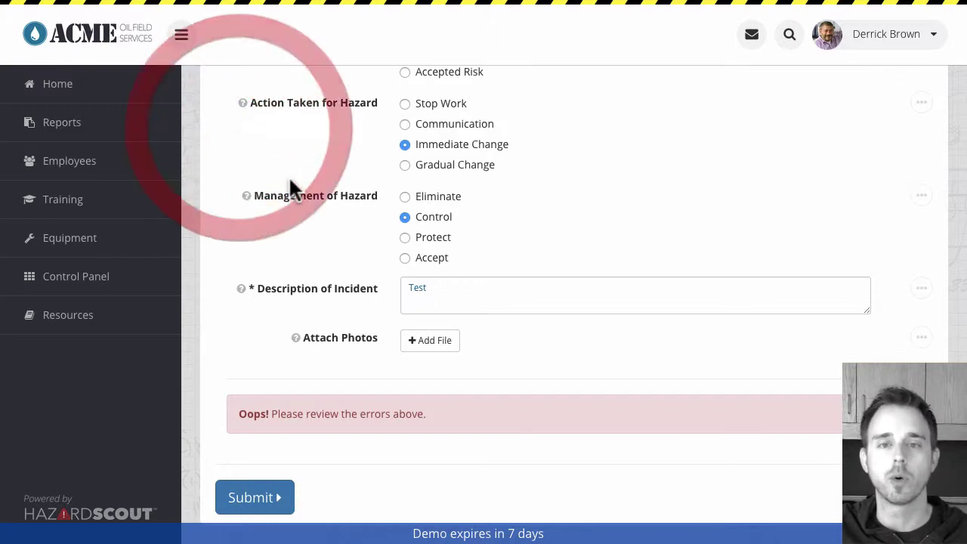
# Step: Submit the Near Miss Report and go back to the home page with the open tasks
pyautogui.click(276, 500)
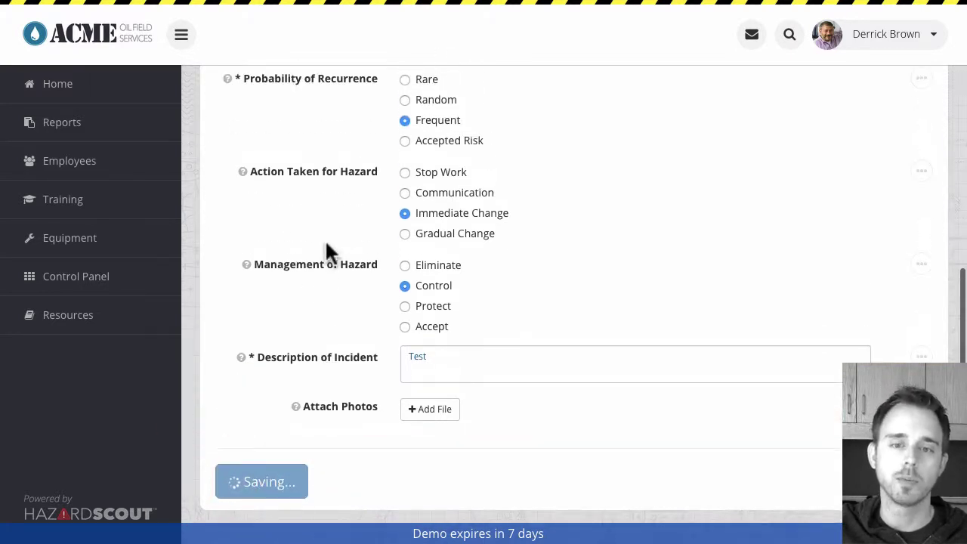
pyautogui.scroll(1, 427, 229)
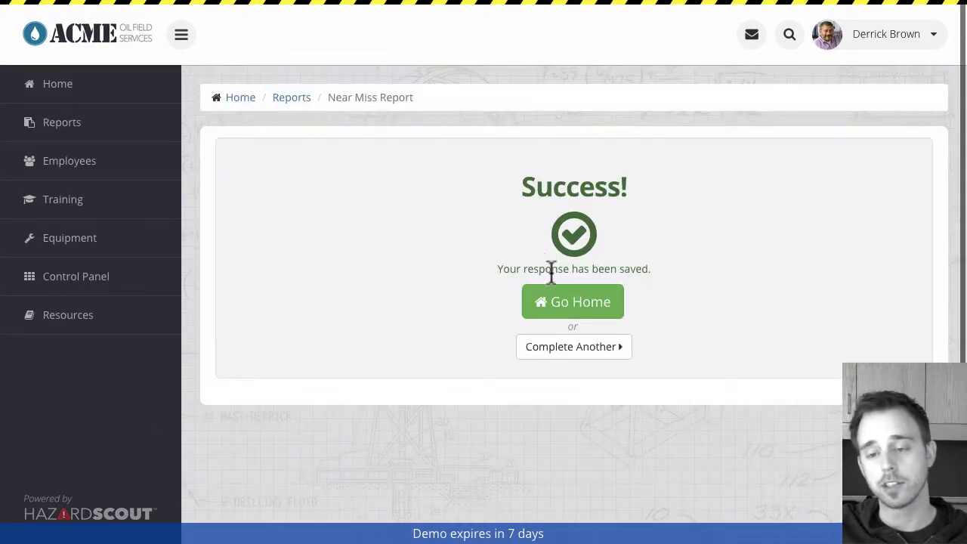
pyautogui.click(593, 306)
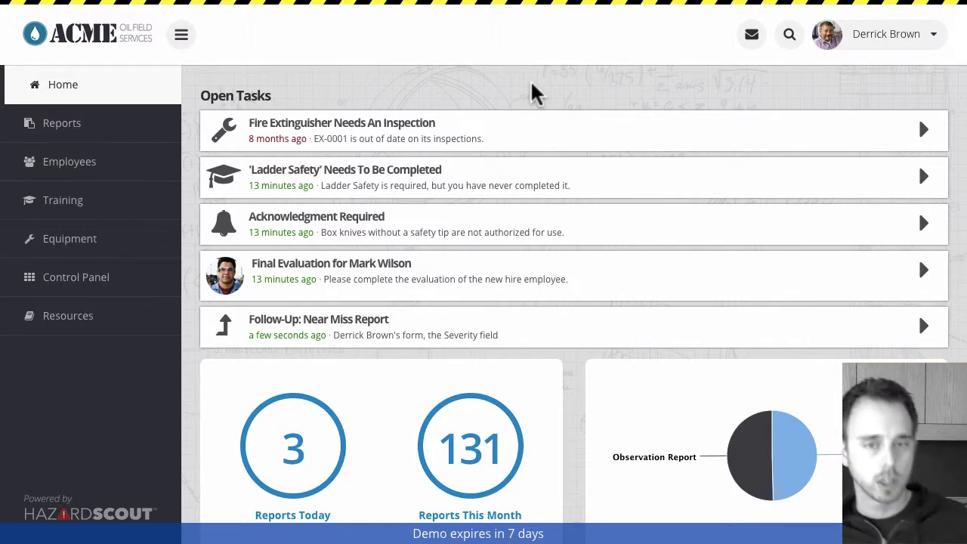
# Step: Switch to Reflector and clear the iPhone and Android Apps and GettingStartedForEmployees video project windows off the desktop
pyautogui.press('super+Tab')
pyautogui.press('super+Tab')
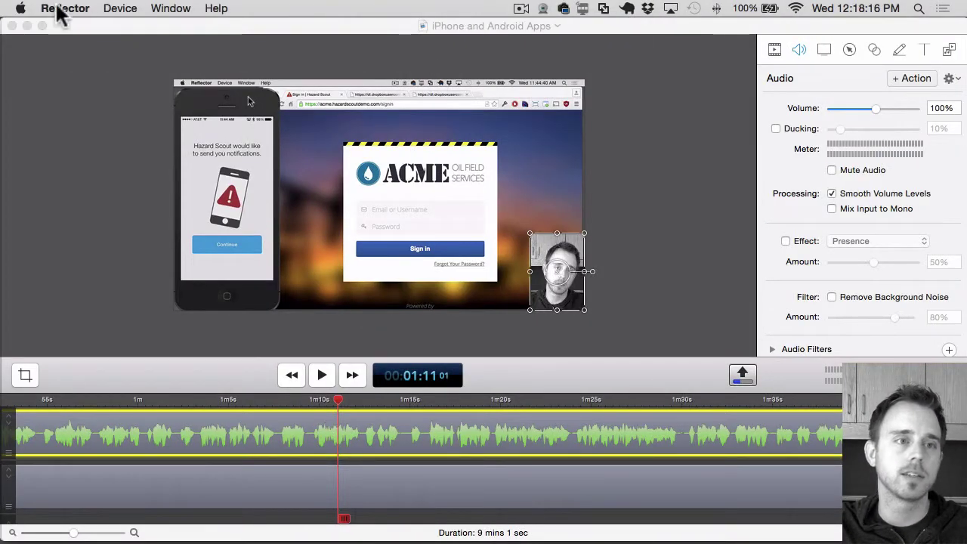
pyautogui.click(27, 26)
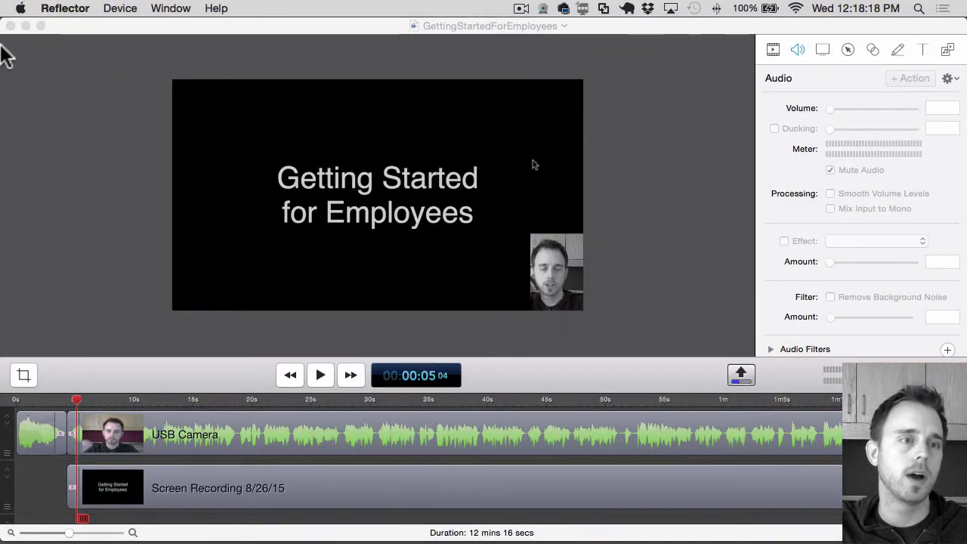
pyautogui.click(25, 25)
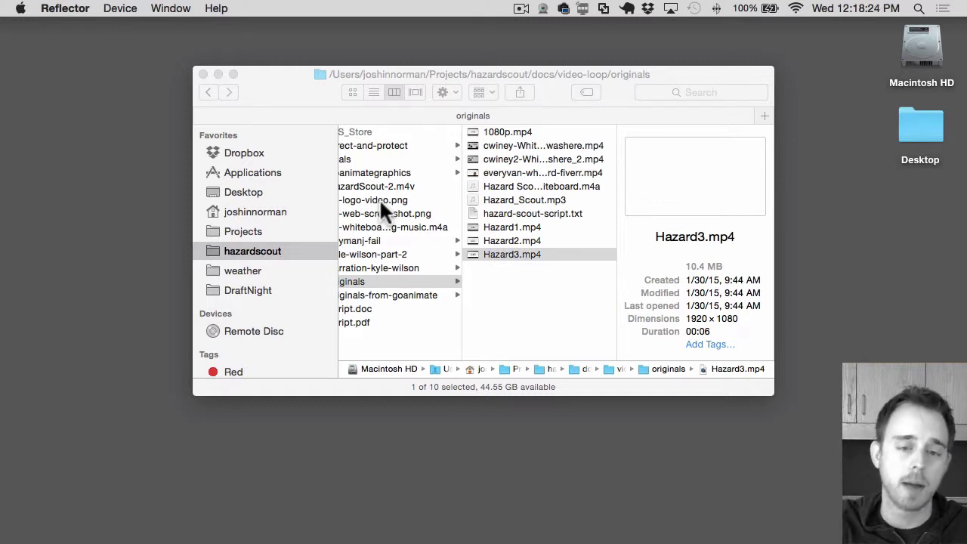
# Step: Minimize the Finder window behind the mirrored phone and move the phone to the left side of the desktop
pyautogui.press('super+Tab')
pyautogui.press('super+shift+Tab')
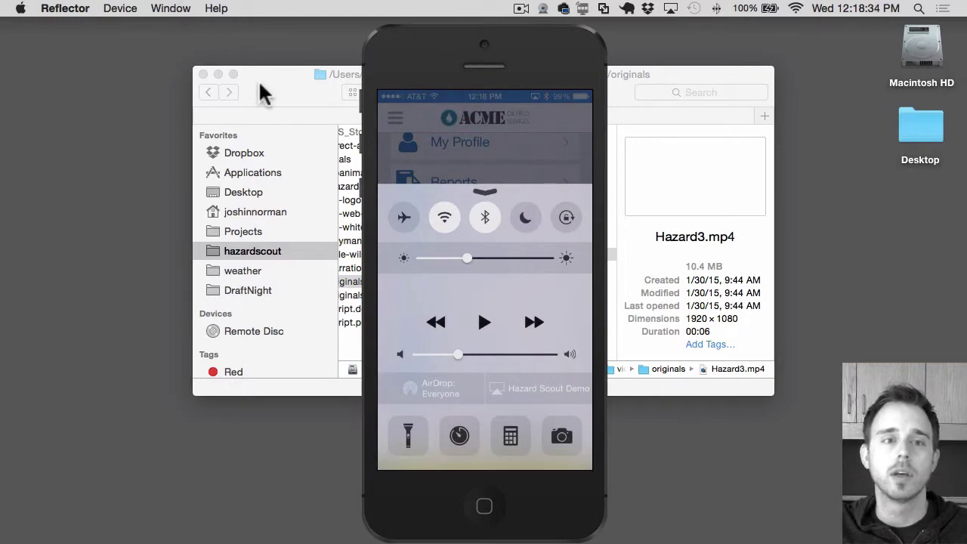
pyautogui.click(217, 75)
pyautogui.moveTo(443, 43); pyautogui.dragTo(167, 29)
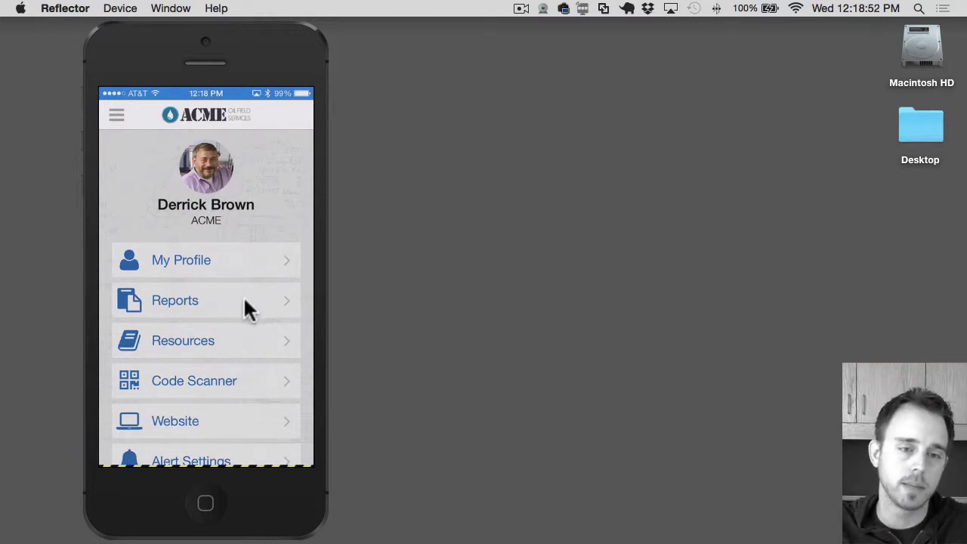
# Step: Open the Reports list in the mobile app on the mirrored phone
pyautogui.click(277, 301)
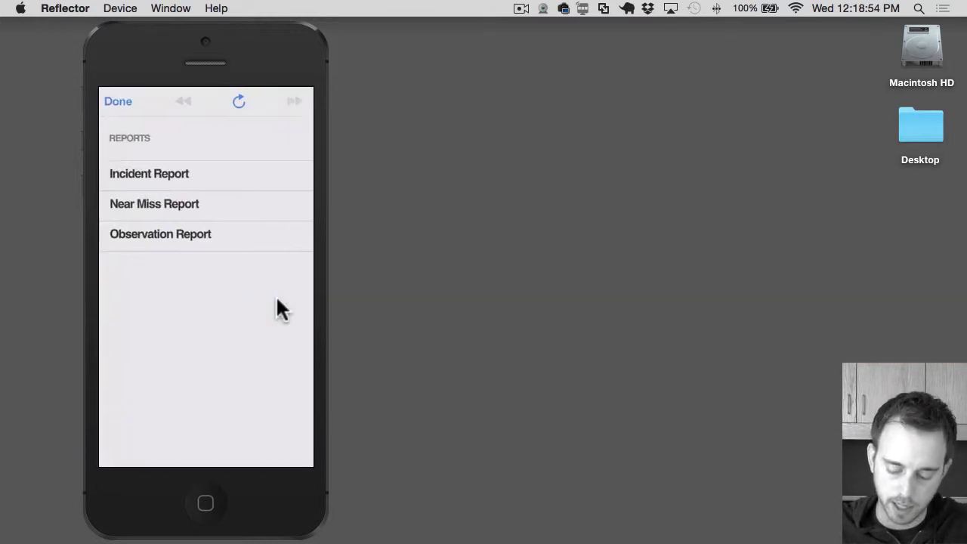